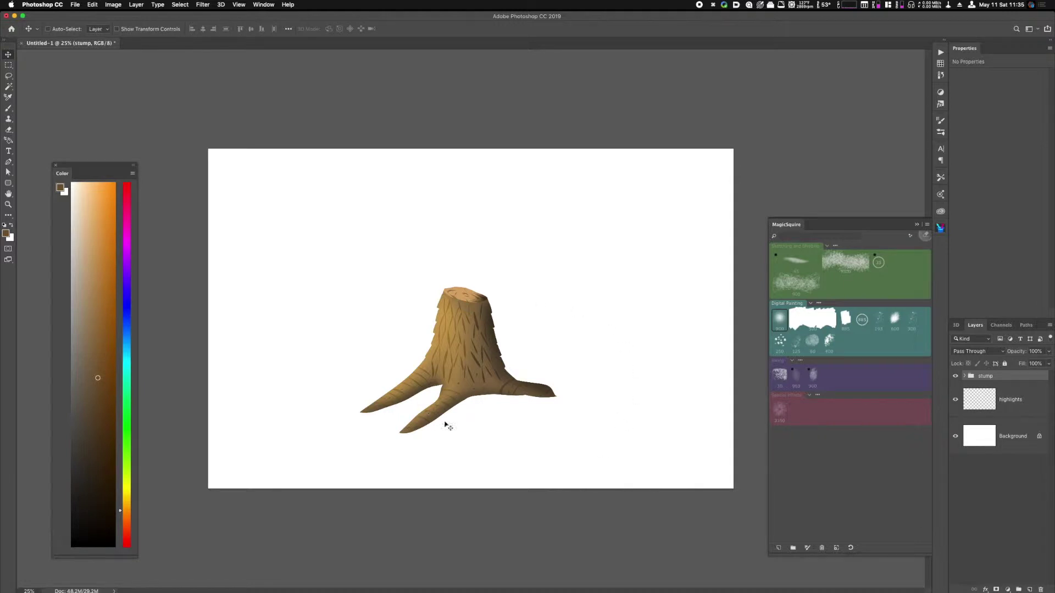
- Hide the finished stump group and add a new layer named base
{"action": "left_click", "coordinate": [955, 376]}
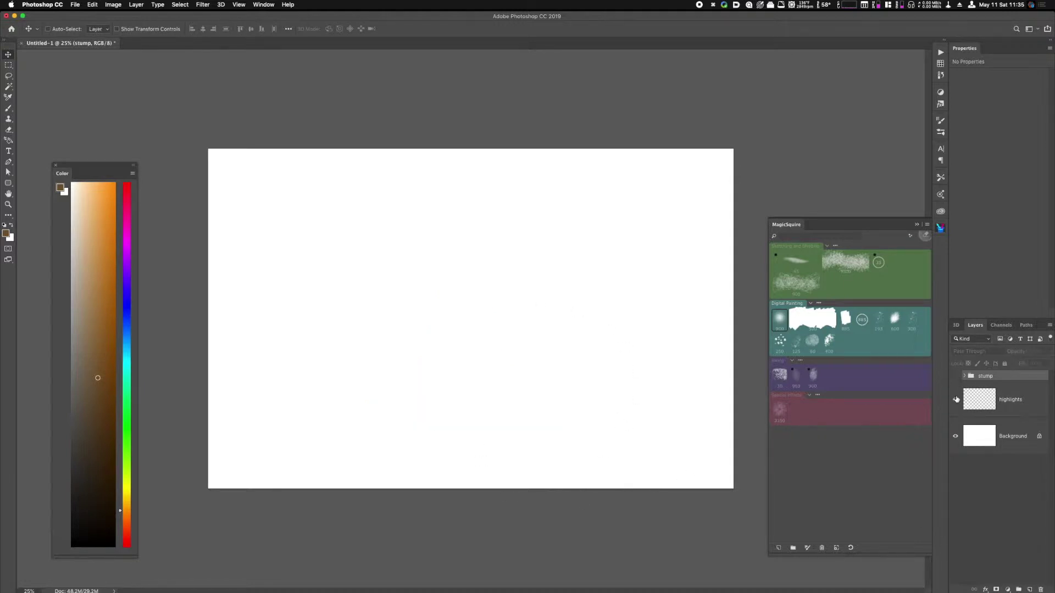
{"action": "key", "text": "shift+super+n"}
{"action": "key", "text": "shift+super+Return"}
{"action": "double_click", "coordinate": [1006, 390]}
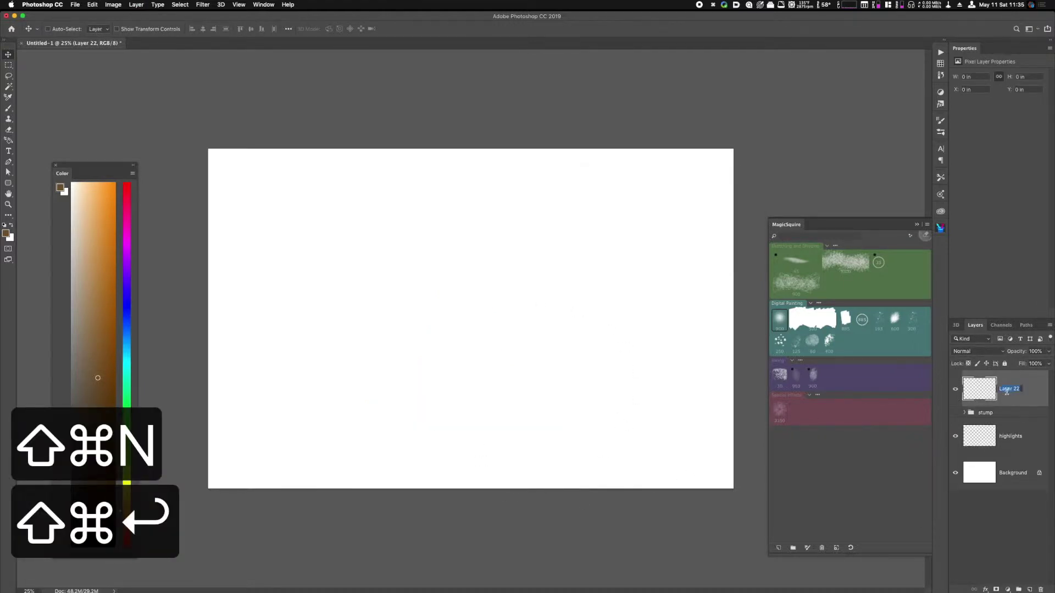
{"action": "type", "text": "base"}
{"action": "key", "text": "Return"}
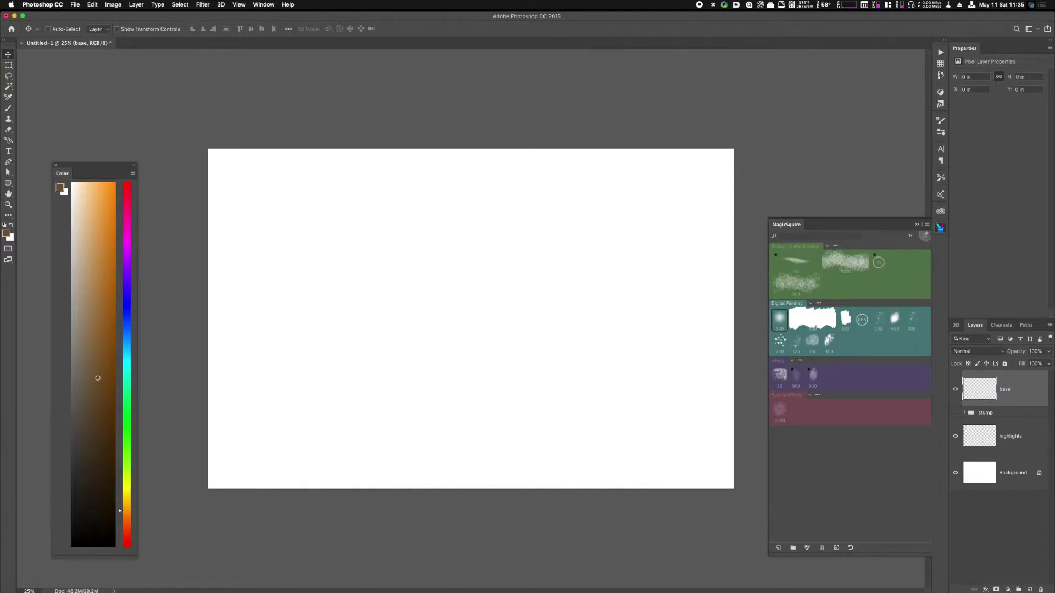
- Fill a lasso-traced stump silhouette with two roots in brown on base, then add another layer
{"action": "key", "text": "l"}
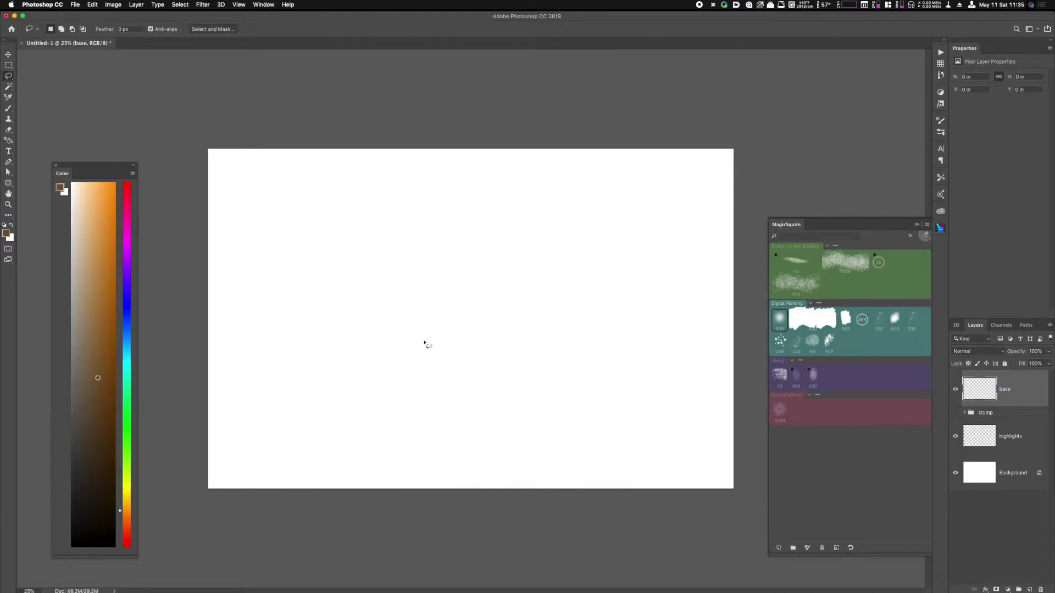
{"action": "mouse_move", "coordinate": [428, 325]}
{"action": "left_mouse_down"}
{"action": "mouse_move", "coordinate": [408, 403]}
{"action": "mouse_move", "coordinate": [340, 451]}
{"action": "mouse_move", "coordinate": [434, 423]}
{"action": "mouse_move", "coordinate": [399, 465]}
{"action": "mouse_move", "coordinate": [466, 425]}
{"action": "mouse_move", "coordinate": [539, 433]}
{"action": "mouse_move", "coordinate": [506, 420]}
{"action": "mouse_move", "coordinate": [486, 390]}
{"action": "mouse_move", "coordinate": [478, 321]}
{"action": "mouse_move", "coordinate": [434, 324]}
{"action": "left_mouse_up"}
{"action": "left_click", "coordinate": [94, 349]}
{"action": "key", "text": "alt+BackSpace"}
{"action": "key", "text": "super+d"}
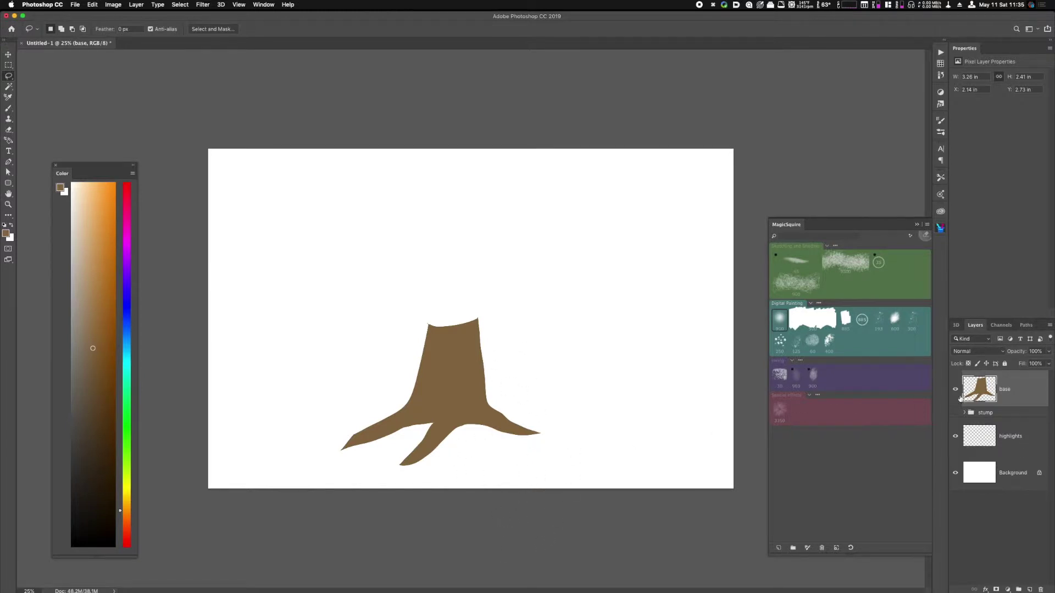
{"action": "key", "text": "shift+super+n"}
{"action": "key", "text": "shift+super+Return"}
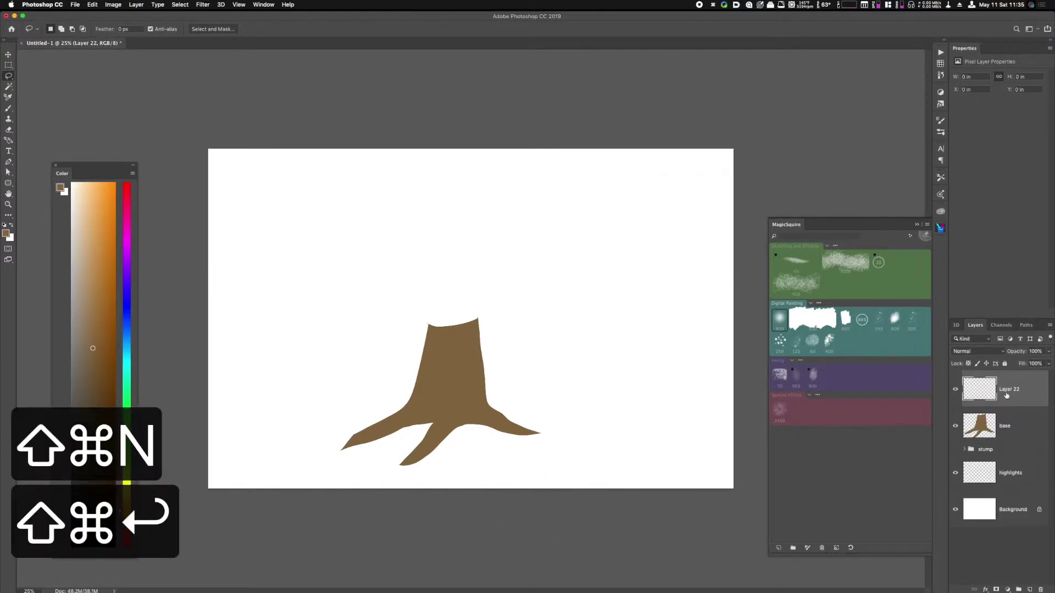
- Name the new layer top and fill a lasso-traced oval on the stump's cut top with light tan
{"action": "double_click", "coordinate": [1007, 390]}
{"action": "type", "text": "top"}
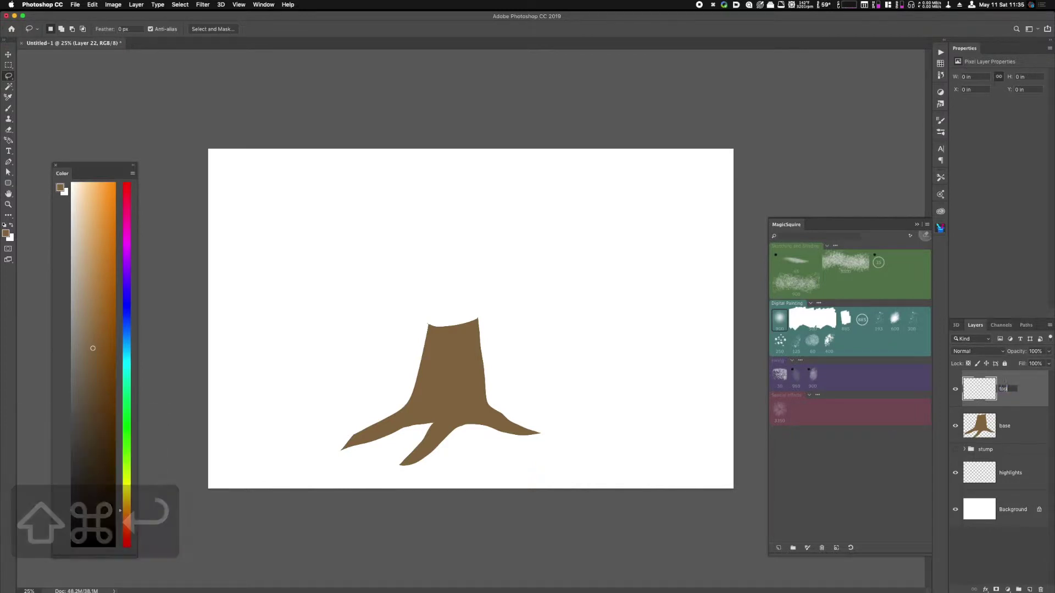
{"action": "key", "text": "Return"}
{"action": "mouse_move", "coordinate": [432, 328]}
{"action": "left_mouse_down"}
{"action": "mouse_move", "coordinate": [428, 320]}
{"action": "mouse_move", "coordinate": [483, 315]}
{"action": "mouse_move", "coordinate": [429, 325]}
{"action": "left_mouse_up"}
{"action": "key", "text": "super+d"}
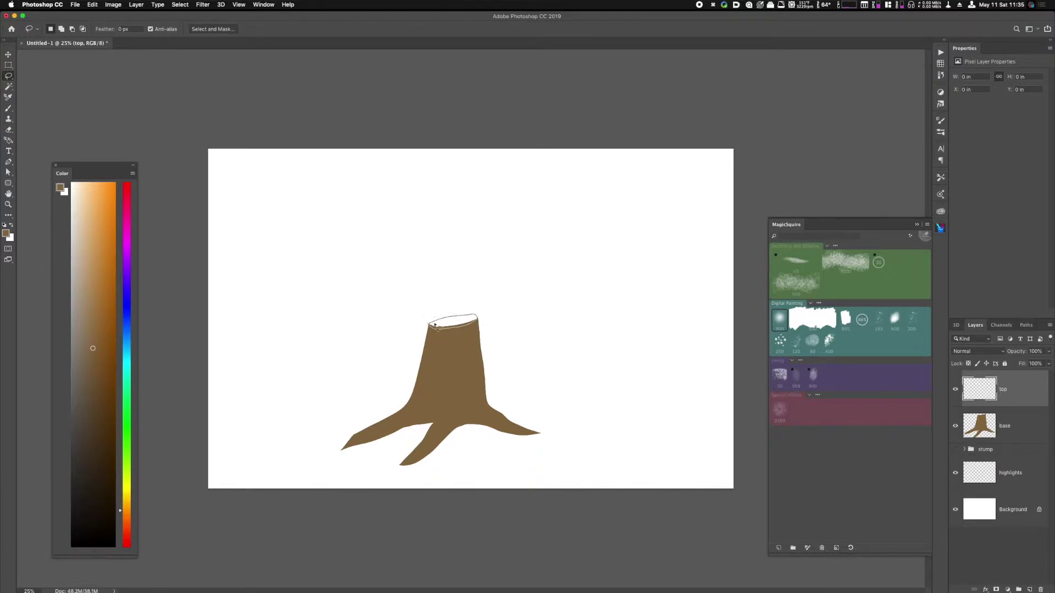
{"action": "left_click", "coordinate": [94, 223]}
{"action": "key", "text": "alt+BackSpace"}
{"action": "key", "text": "super+d"}
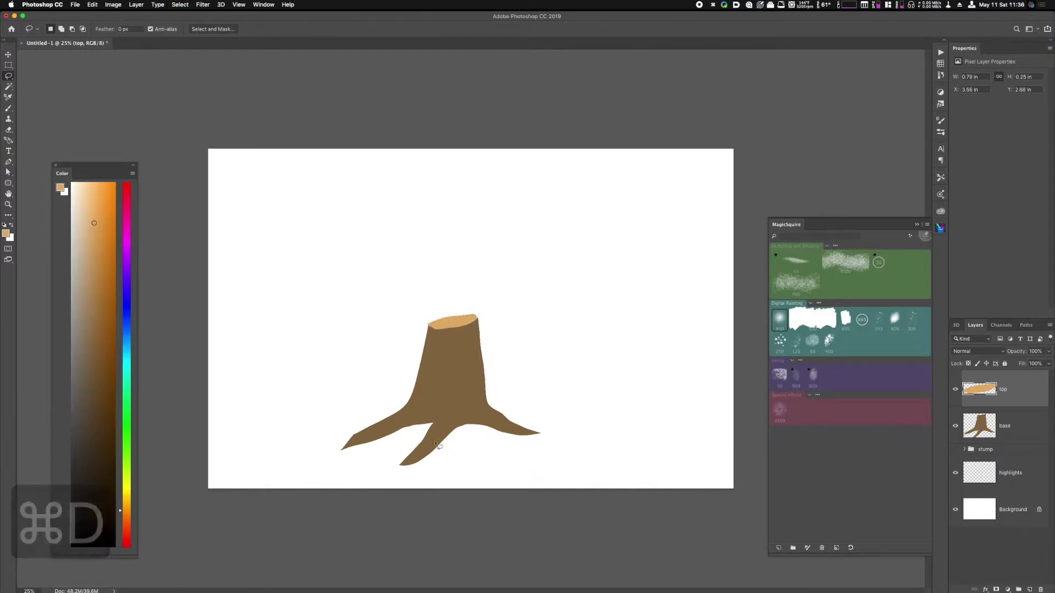
{"action": "left_click", "coordinate": [1024, 427]}
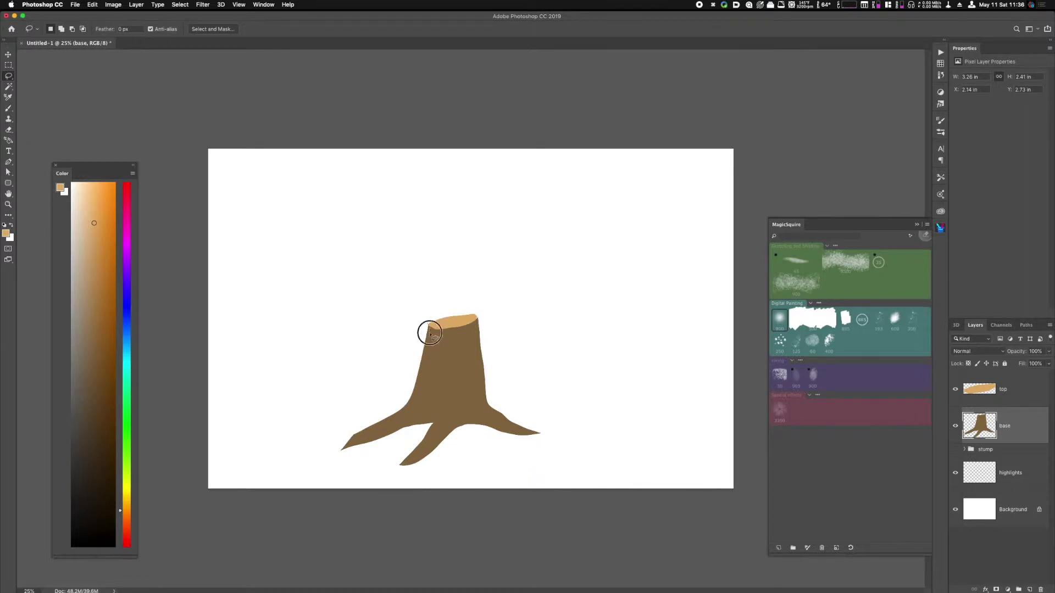
- Lasso bark stripes down the trunk of base, copy them to Layer 22, and darken them to Lightness -32
{"action": "left_click_drag", "start_coordinate": [433, 343], "coordinate": [435, 365]}
{"action": "left_click_drag", "start_coordinate": [427, 386], "coordinate": [426, 419]}
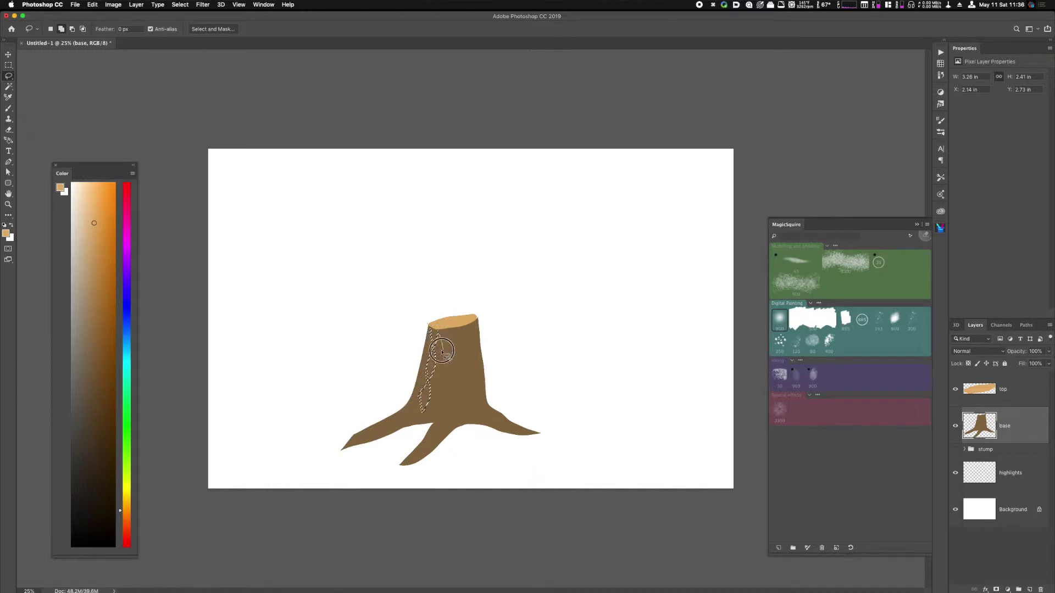
{"action": "mouse_move", "coordinate": [436, 391]}
{"action": "left_mouse_down"}
{"action": "mouse_move", "coordinate": [431, 413]}
{"action": "mouse_move", "coordinate": [450, 382]}
{"action": "mouse_move", "coordinate": [439, 406]}
{"action": "mouse_move", "coordinate": [440, 380]}
{"action": "left_mouse_up"}
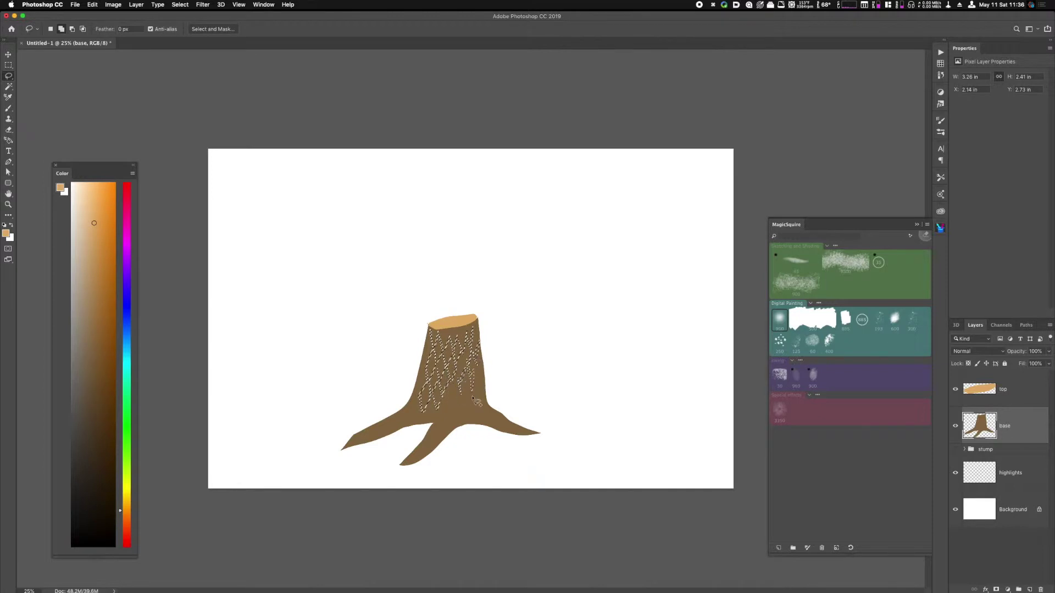
{"action": "mouse_move", "coordinate": [463, 392]}
{"action": "left_mouse_down"}
{"action": "mouse_move", "coordinate": [494, 415]}
{"action": "mouse_move", "coordinate": [442, 398]}
{"action": "mouse_move", "coordinate": [452, 413]}
{"action": "mouse_move", "coordinate": [483, 405]}
{"action": "mouse_move", "coordinate": [481, 375]}
{"action": "mouse_move", "coordinate": [482, 407]}
{"action": "left_mouse_up"}
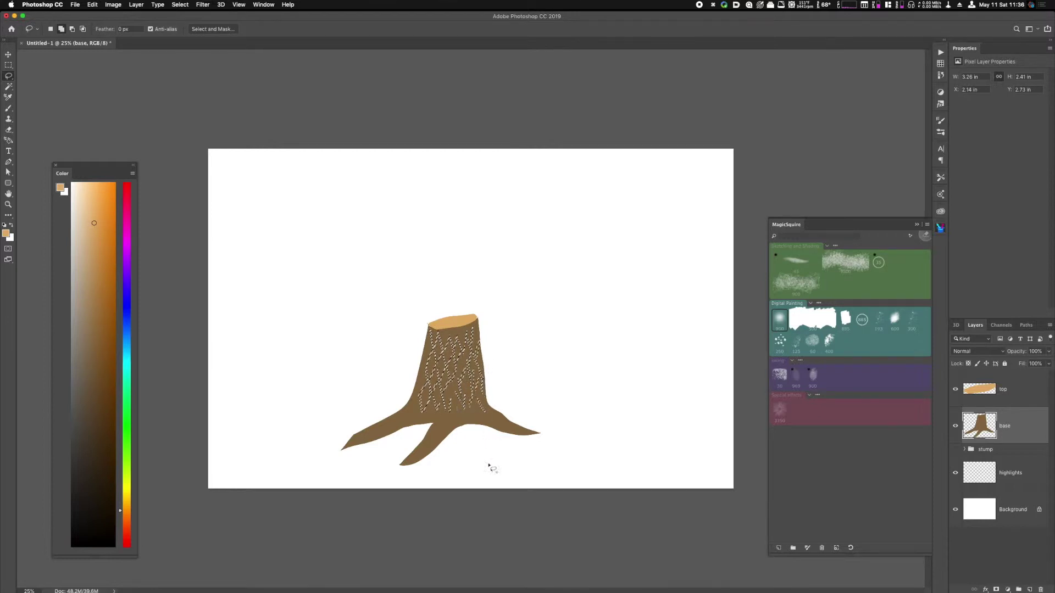
{"action": "key", "text": "super+j"}
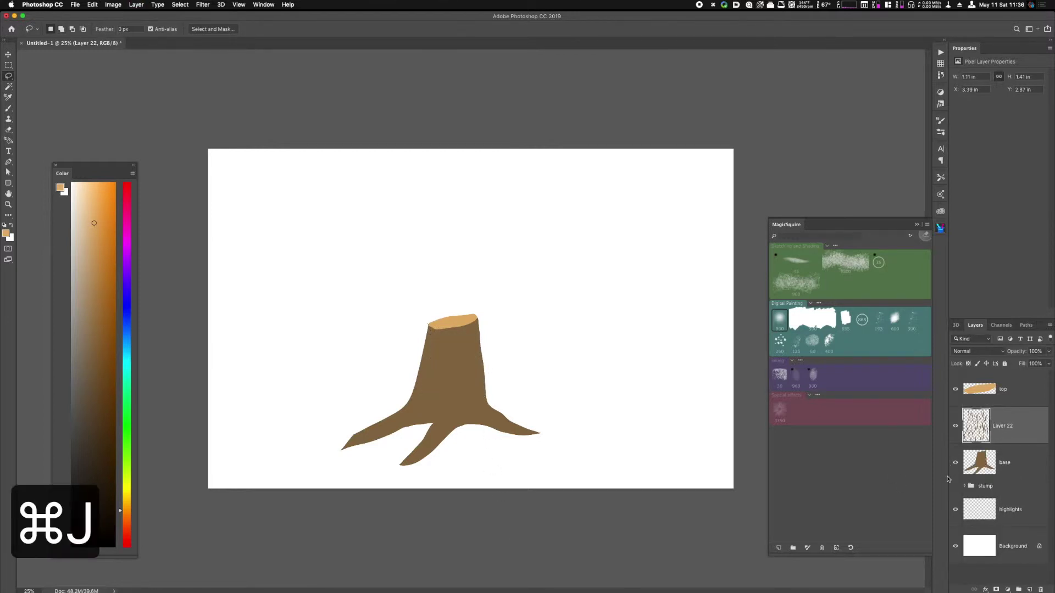
{"action": "key", "text": "super+u"}
{"action": "left_click_drag", "start_coordinate": [911, 478], "coordinate": [899, 480]}
{"action": "left_click", "coordinate": [1002, 405]}
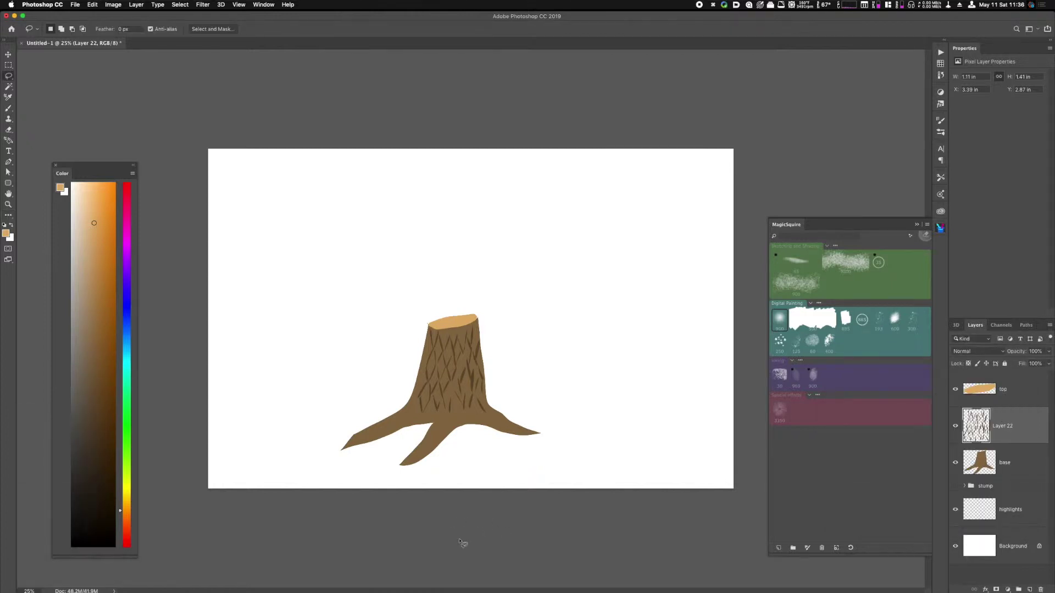
- Fill a strip along the trunk's left edge on base with a dark brown sampled from the bark
{"action": "left_click", "coordinate": [1009, 465]}
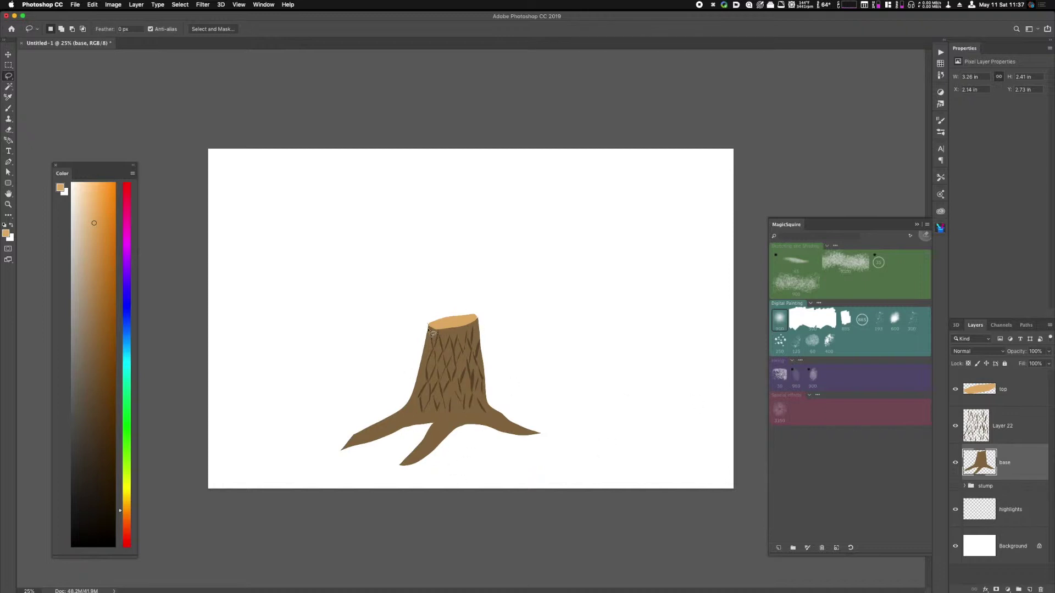
{"action": "mouse_move", "coordinate": [431, 329]}
{"action": "left_mouse_down"}
{"action": "mouse_move", "coordinate": [415, 342]}
{"action": "mouse_move", "coordinate": [411, 398]}
{"action": "mouse_move", "coordinate": [400, 400]}
{"action": "mouse_move", "coordinate": [412, 395]}
{"action": "mouse_move", "coordinate": [430, 329]}
{"action": "left_mouse_up"}
{"action": "key", "text": "i"}
{"action": "left_click", "coordinate": [453, 428]}
{"action": "key", "text": "alt+BackSpace"}
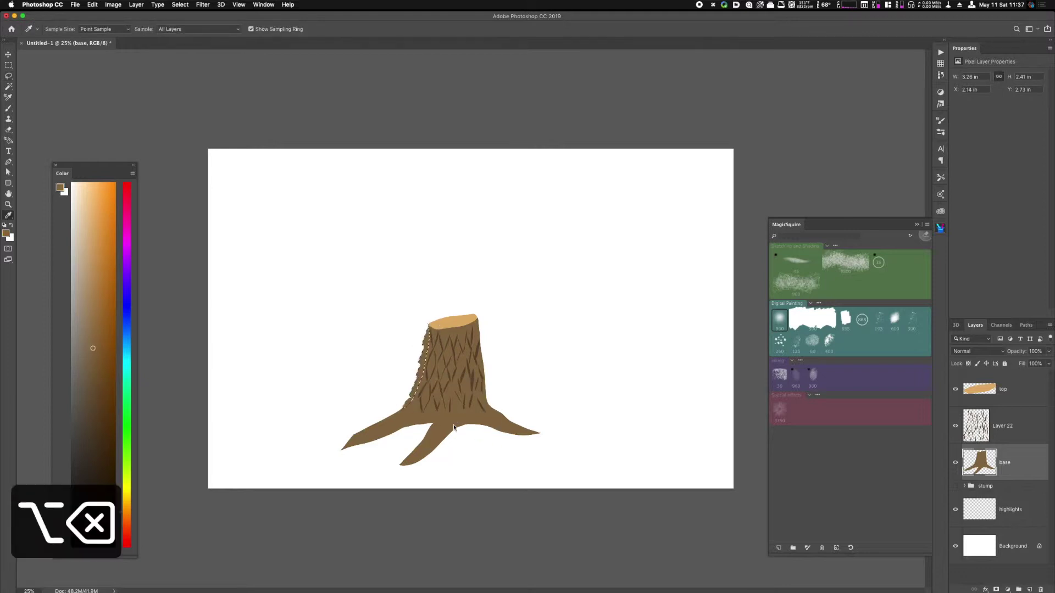
{"action": "key", "text": "super+d"}
- Fill a matching dark-brown strip along the trunk's right edge
{"action": "key", "text": "l"}
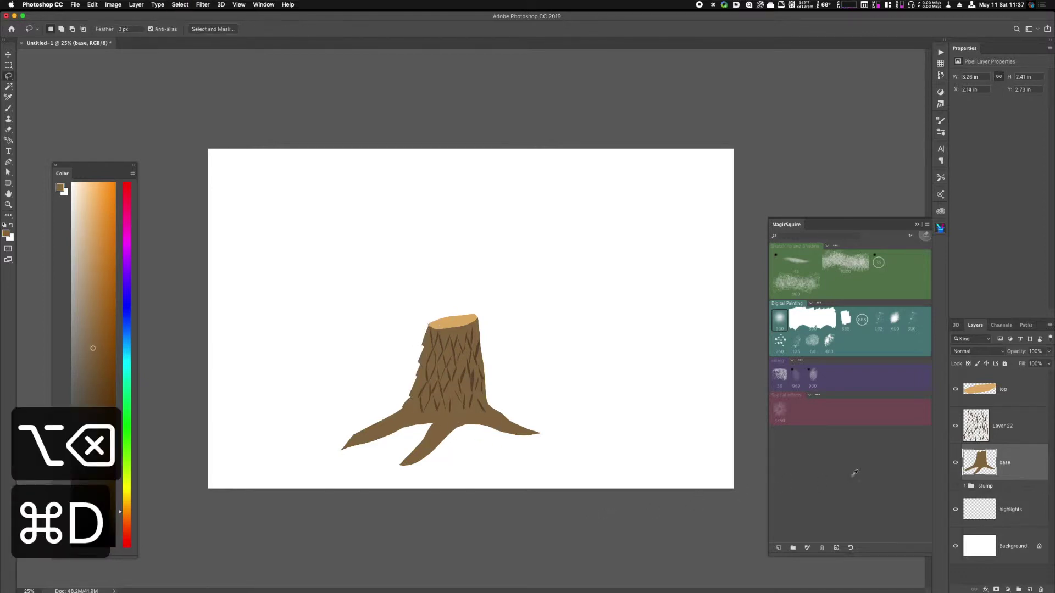
{"action": "mouse_move", "coordinate": [483, 325]}
{"action": "left_mouse_down"}
{"action": "mouse_move", "coordinate": [478, 317]}
{"action": "mouse_move", "coordinate": [486, 401]}
{"action": "mouse_move", "coordinate": [478, 323]}
{"action": "left_mouse_up"}
{"action": "key", "text": "alt+BackSpace"}
{"action": "key", "text": "super+d"}
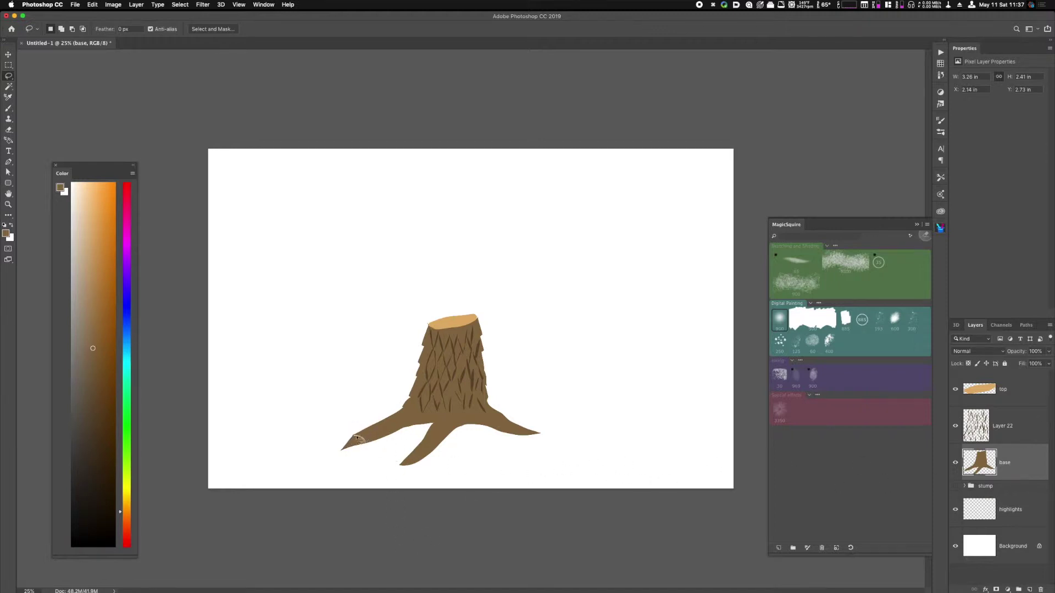
{"action": "mouse_move", "coordinate": [355, 433]}
{"action": "left_mouse_down"}
{"action": "mouse_move", "coordinate": [374, 441]}
{"action": "mouse_move", "coordinate": [372, 423]}
{"action": "mouse_move", "coordinate": [401, 431]}
{"action": "mouse_move", "coordinate": [412, 419]}
{"action": "mouse_move", "coordinate": [400, 405]}
{"action": "mouse_move", "coordinate": [408, 411]}
{"action": "left_mouse_up"}
- Select groove stripes across the roots, copy them to Layer 23, and darken them to Lightness -35
{"action": "mouse_move", "coordinate": [413, 463]}
{"action": "left_mouse_down"}
{"action": "mouse_move", "coordinate": [434, 450]}
{"action": "mouse_move", "coordinate": [420, 447]}
{"action": "mouse_move", "coordinate": [434, 438]}
{"action": "mouse_move", "coordinate": [424, 439]}
{"action": "mouse_move", "coordinate": [442, 435]}
{"action": "mouse_move", "coordinate": [429, 434]}
{"action": "mouse_move", "coordinate": [499, 401]}
{"action": "mouse_move", "coordinate": [478, 416]}
{"action": "mouse_move", "coordinate": [494, 411]}
{"action": "mouse_move", "coordinate": [488, 430]}
{"action": "mouse_move", "coordinate": [538, 433]}
{"action": "left_mouse_up"}
{"action": "key", "text": "super+j"}
{"action": "key", "text": "super+u"}
{"action": "left_click_drag", "start_coordinate": [901, 478], "coordinate": [896, 480]}
{"action": "left_click", "coordinate": [999, 405]}
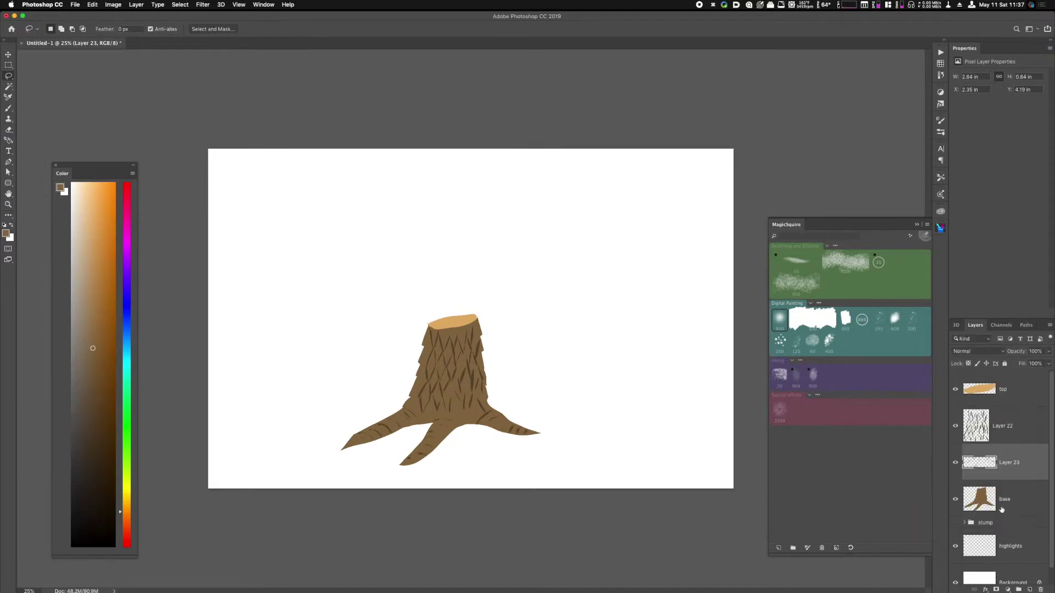
{"action": "left_click", "coordinate": [996, 503]}
{"action": "key", "text": "l"}
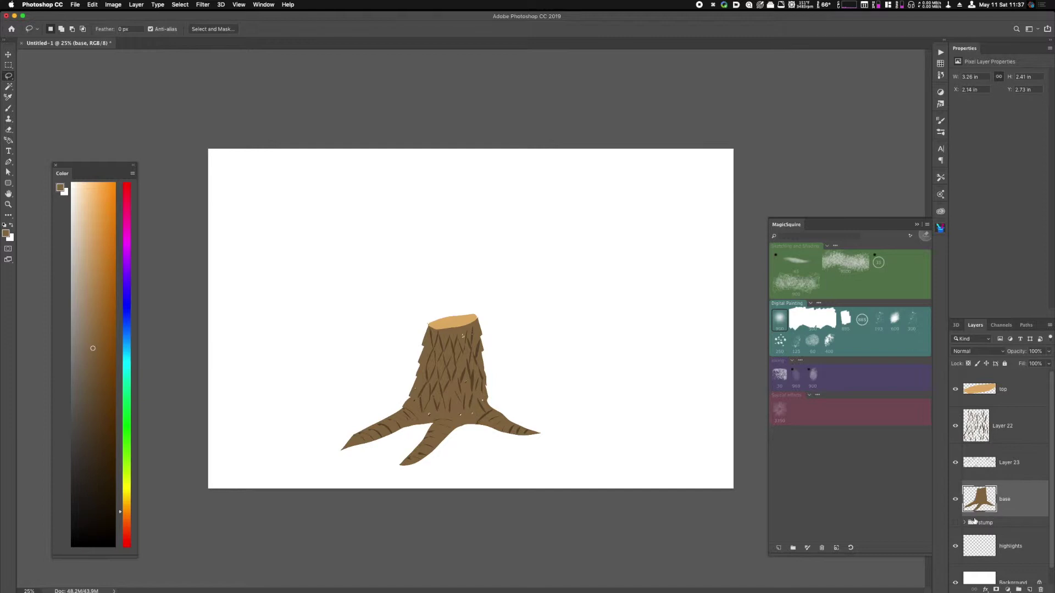
- Copy the current selection of base to a new layer and darken it to Lightness -27
{"action": "key", "text": "cmd+j"}
{"action": "key", "text": "cmd+u"}
{"action": "left_click", "coordinate": [895, 478]}
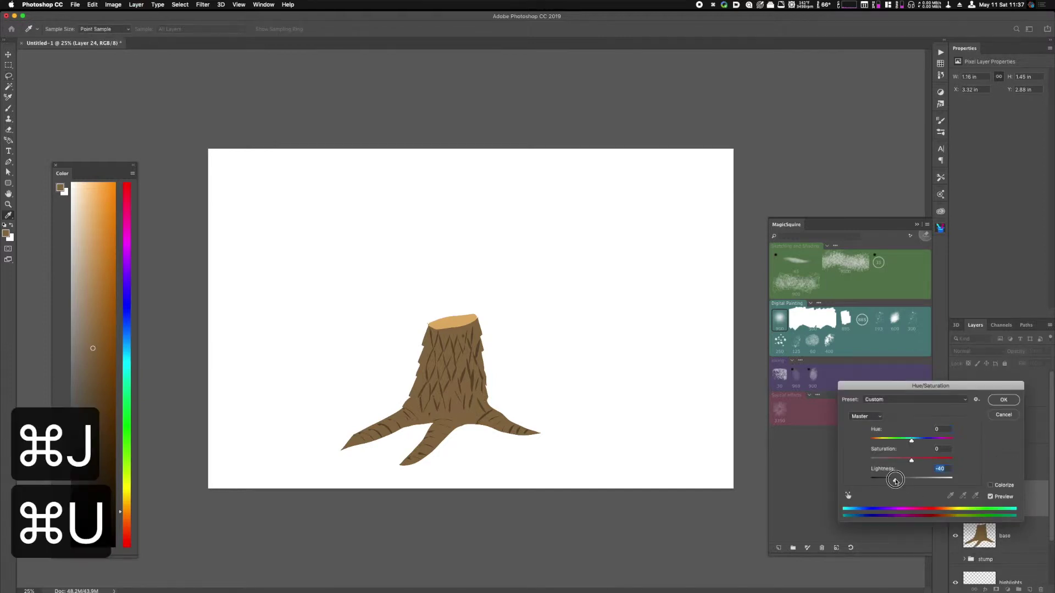
{"action": "key", "text": "Return"}
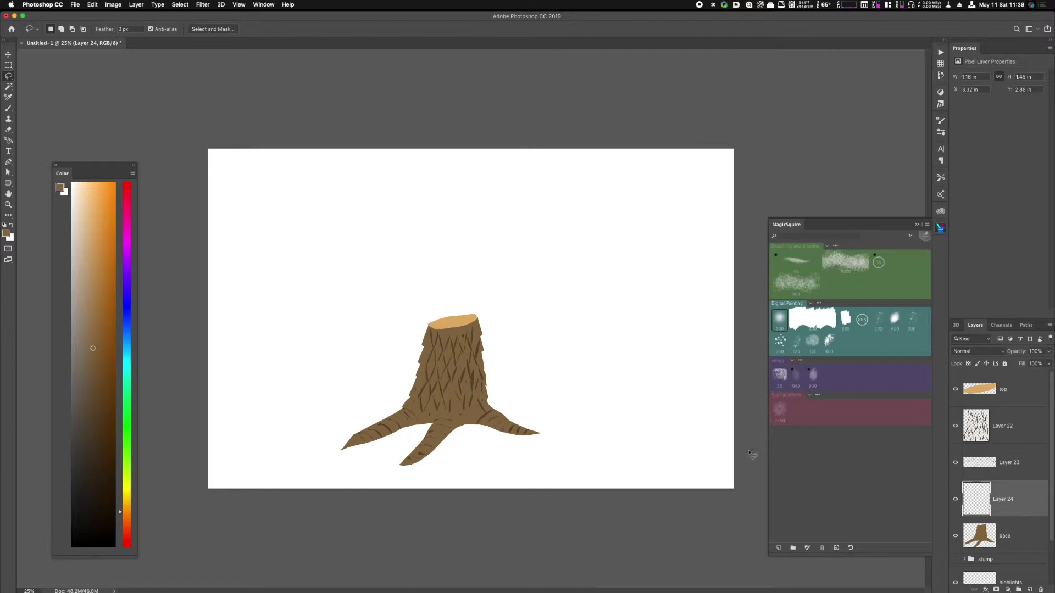
- Select a ring around the stump's top on the top layer, copy it, and darken it to Lightness -27
{"action": "left_click", "coordinate": [989, 389]}
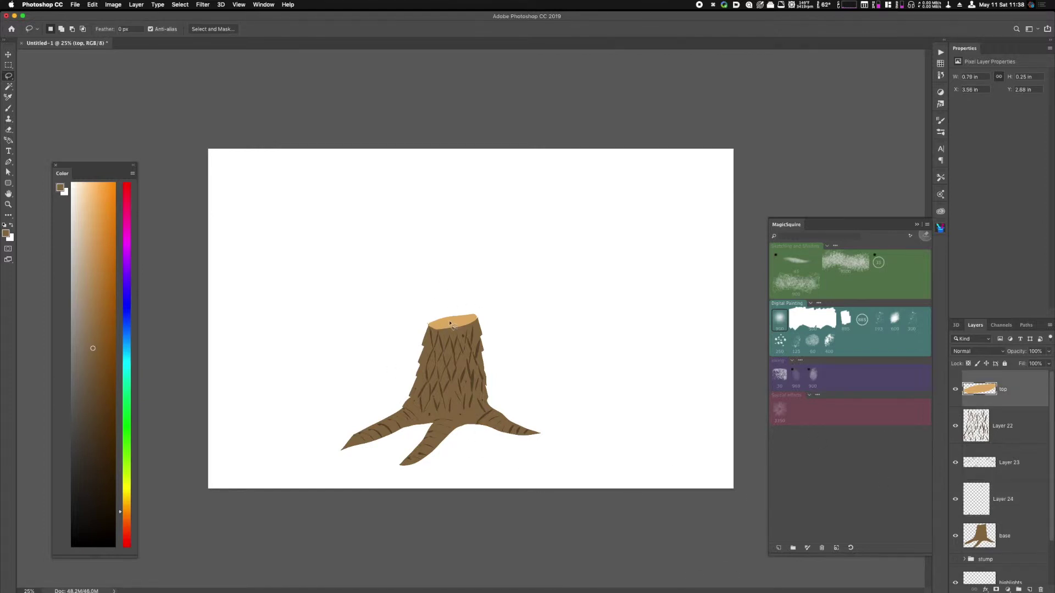
{"action": "mouse_move", "coordinate": [451, 324]}
{"action": "left_mouse_down"}
{"action": "mouse_move", "coordinate": [476, 322]}
{"action": "mouse_move", "coordinate": [446, 322]}
{"action": "left_mouse_up"}
{"action": "mouse_move", "coordinate": [470, 325]}
{"action": "left_mouse_down"}
{"action": "mouse_move", "coordinate": [456, 309]}
{"action": "mouse_move", "coordinate": [471, 325]}
{"action": "left_mouse_up"}
{"action": "key", "text": "super+j"}
{"action": "key", "text": "super+u"}
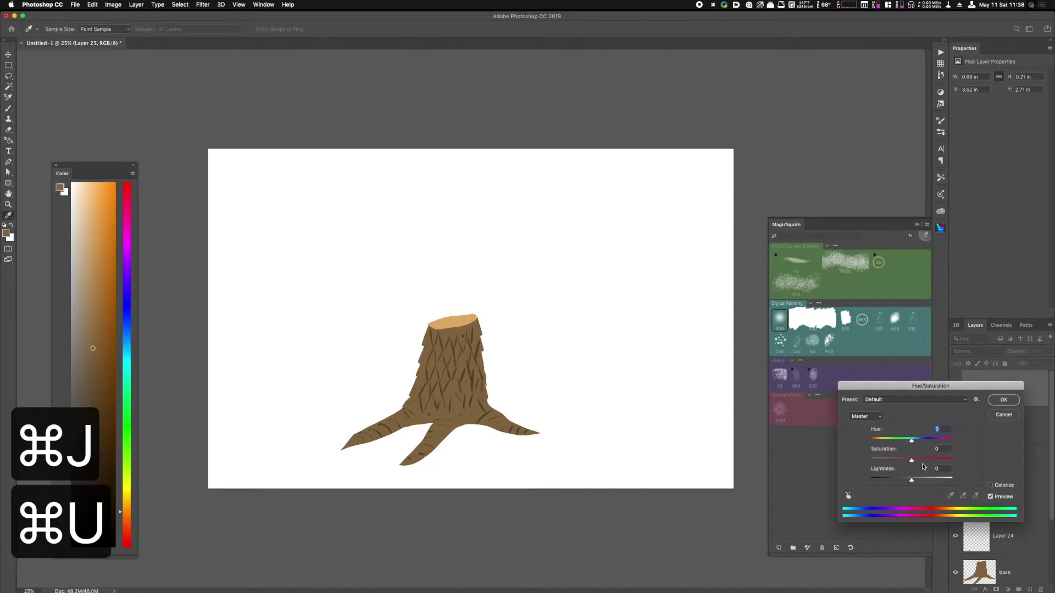
{"action": "left_click_drag", "start_coordinate": [912, 480], "coordinate": [900, 480]}
{"action": "left_click", "coordinate": [1001, 401]}
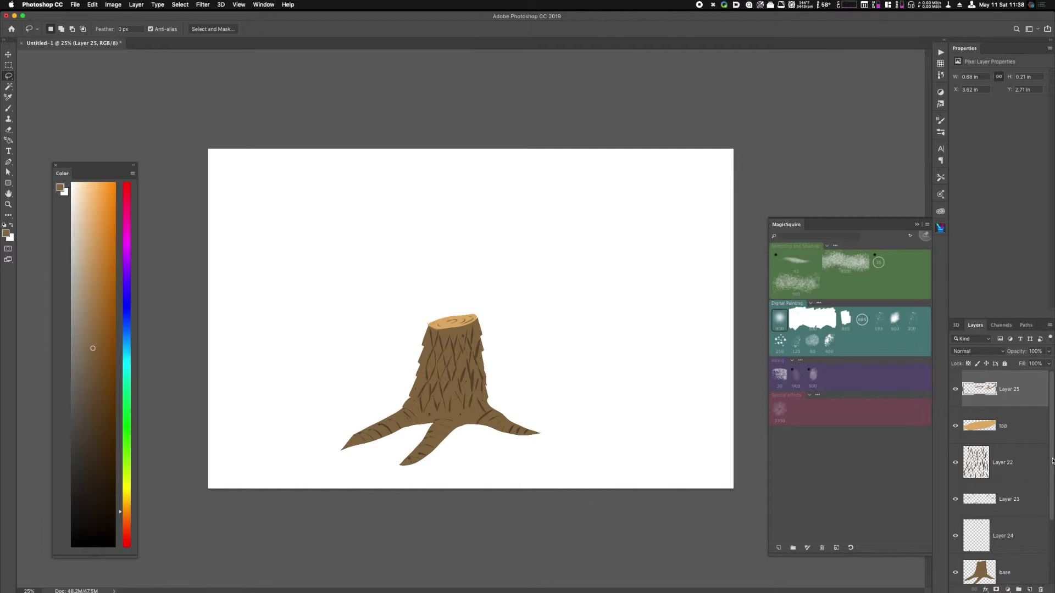
{"action": "scroll", "coordinate": [1052, 460], "scroll_direction": "down", "scroll_amount": 3}
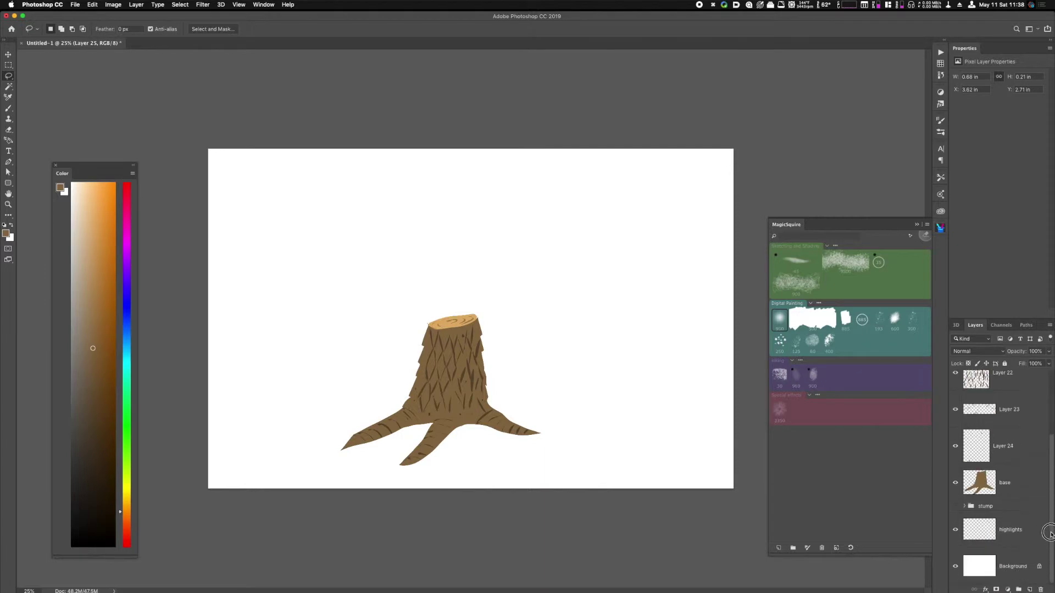
- Load the base outline as a selection and add a Screen layer named 'base highlight' above Layer 22
{"action": "left_click", "coordinate": [979, 486], "text": "super"}
{"action": "scroll", "coordinate": [1042, 473], "scroll_direction": "up", "scroll_amount": 3}
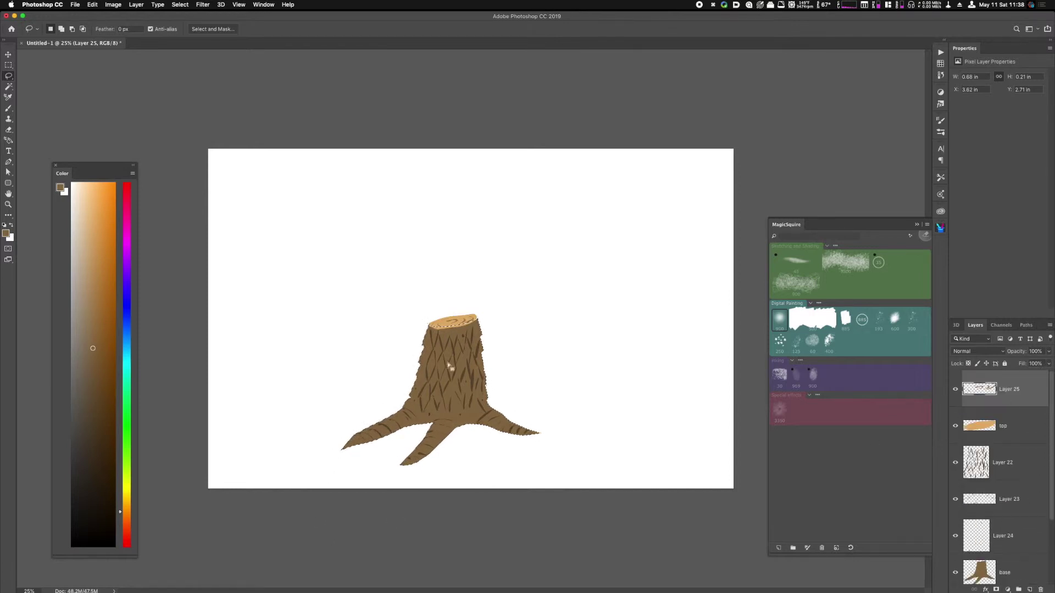
{"action": "left_click", "coordinate": [1003, 464]}
{"action": "key", "text": "shift+super+n"}
{"action": "key", "text": "shift+super+Return"}
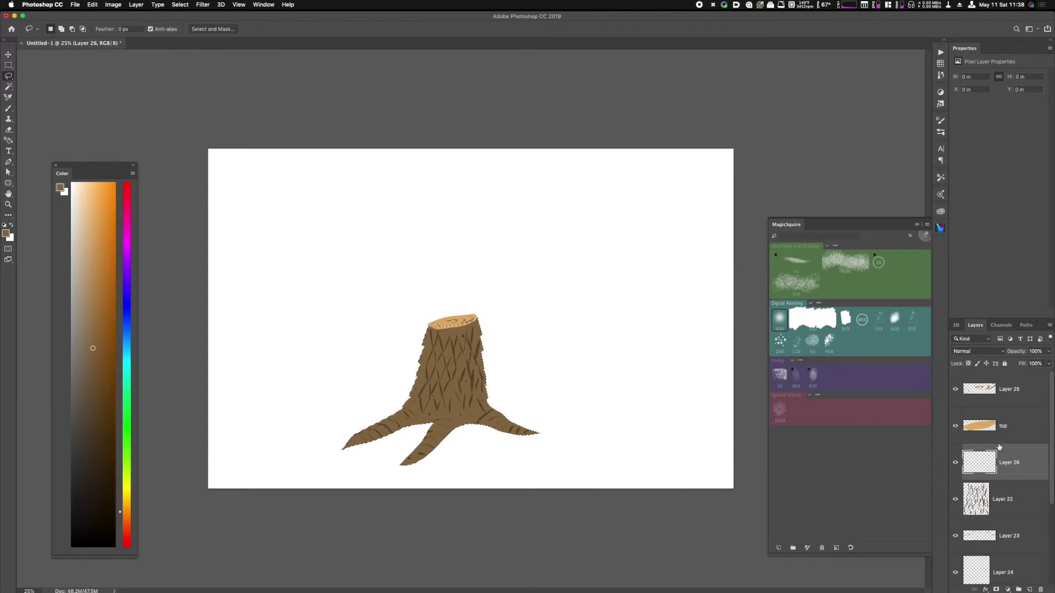
{"action": "left_click", "coordinate": [979, 351]}
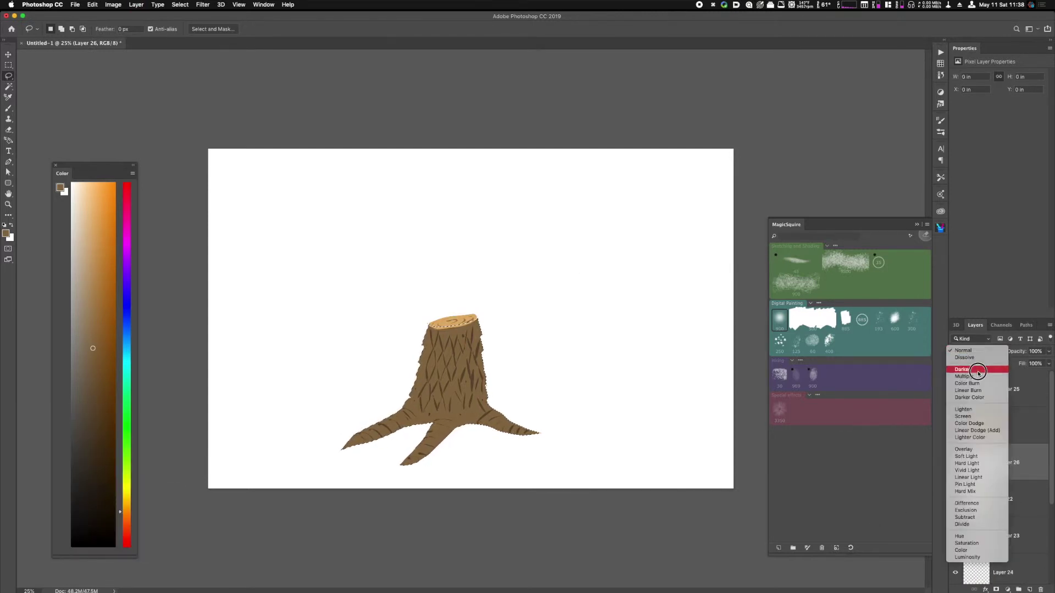
{"action": "left_click", "coordinate": [975, 413]}
{"action": "double_click", "coordinate": [1007, 464]}
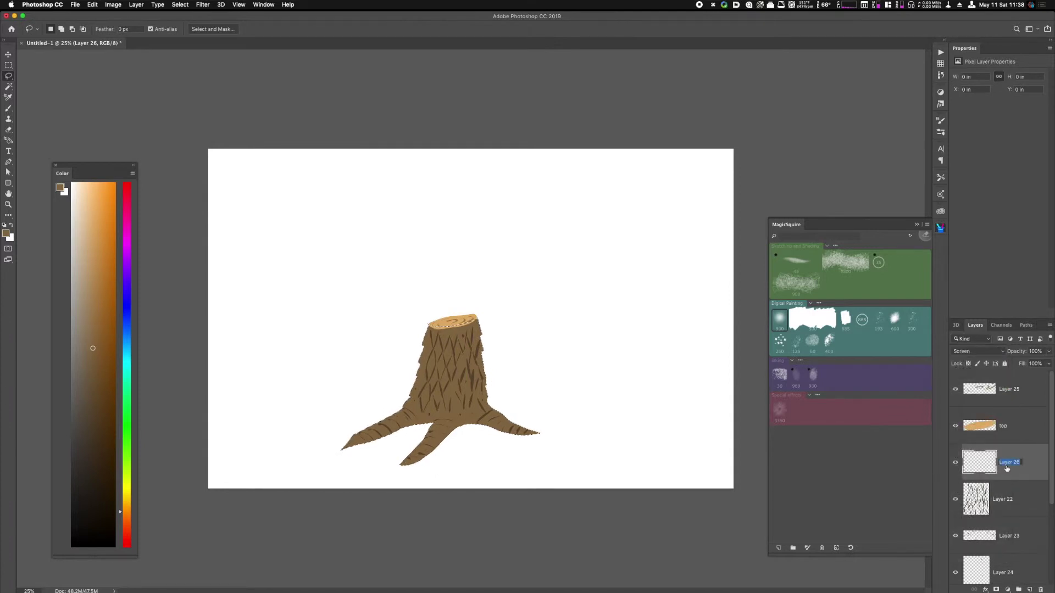
{"action": "type", "text": "base highlight"}
{"action": "key", "text": "Return"}
- Brush light orange highlights down the stump's left and upper-left edges and, at size 400, along the front root
{"action": "left_click_drag", "start_coordinate": [108, 202], "coordinate": [107, 193]}
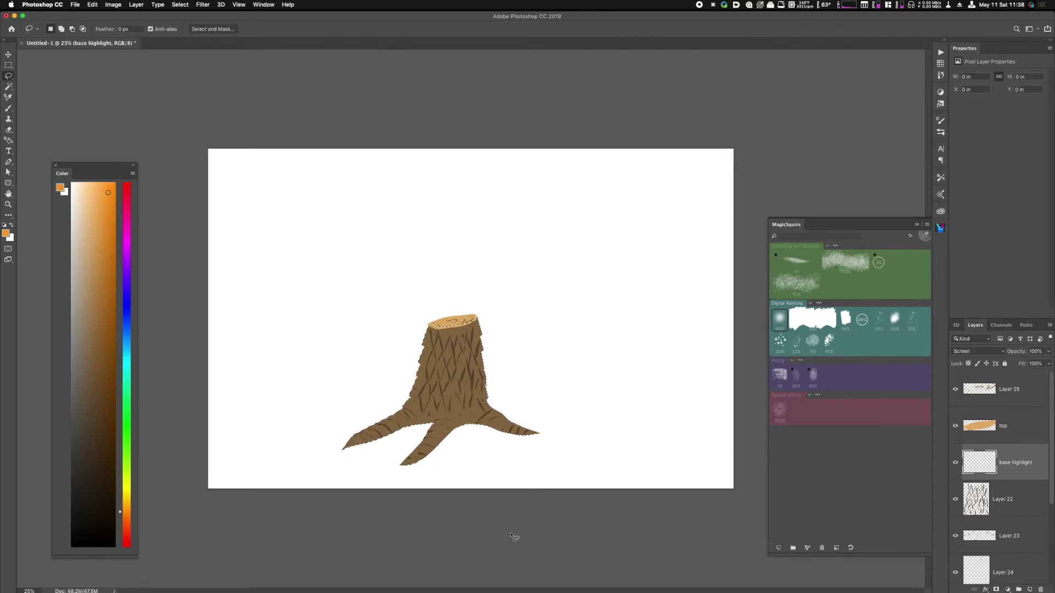
{"action": "key", "text": "b"}
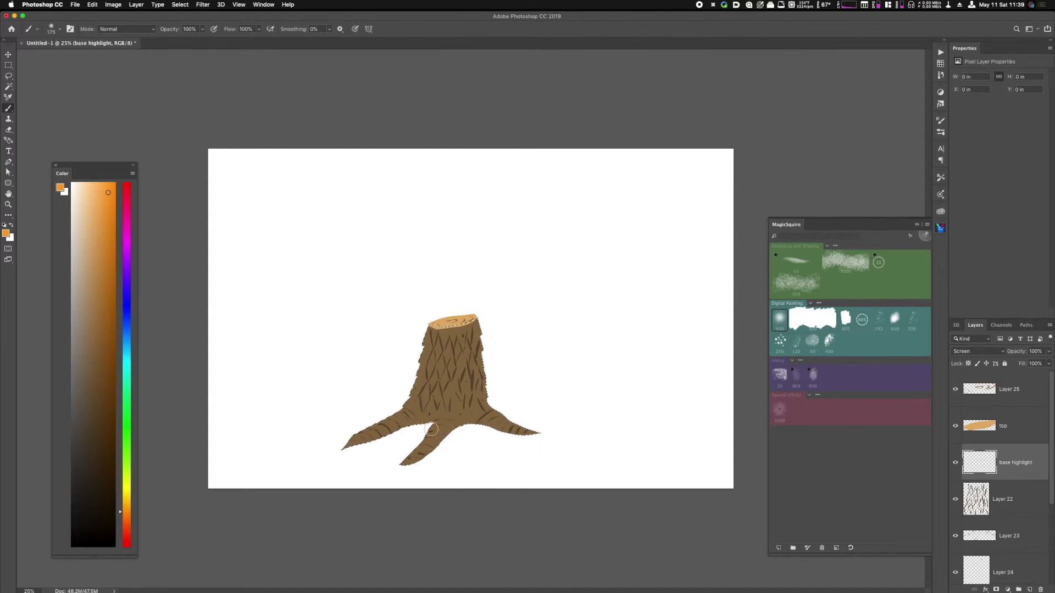
{"action": "mouse_move", "coordinate": [426, 331]}
{"action": "left_mouse_down"}
{"action": "mouse_move", "coordinate": [413, 402]}
{"action": "mouse_move", "coordinate": [348, 440]}
{"action": "left_mouse_up"}
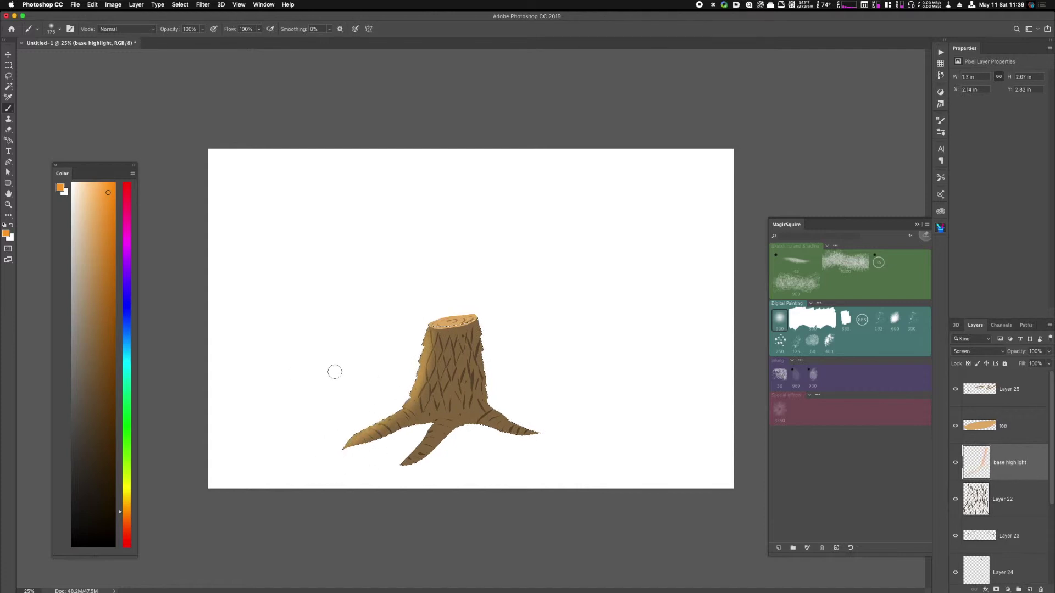
{"action": "mouse_move", "coordinate": [437, 331]}
{"action": "left_mouse_down"}
{"action": "mouse_move", "coordinate": [438, 360]}
{"action": "mouse_move", "coordinate": [434, 329]}
{"action": "mouse_move", "coordinate": [437, 394]}
{"action": "mouse_move", "coordinate": [446, 330]}
{"action": "left_mouse_up"}
{"action": "key", "text": "bracketright"}
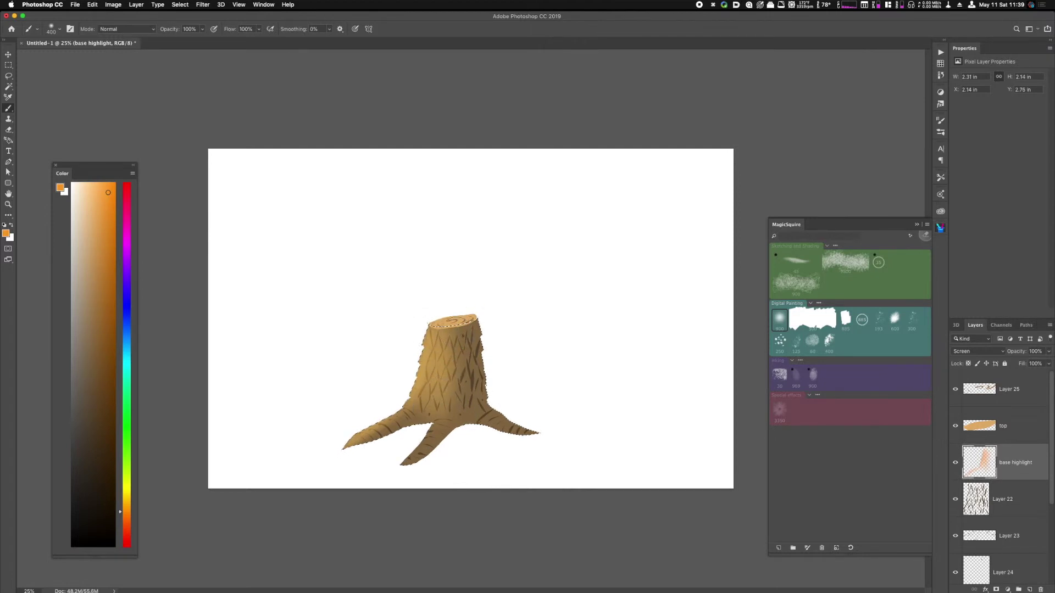
{"action": "left_click_drag", "start_coordinate": [431, 438], "coordinate": [419, 446]}
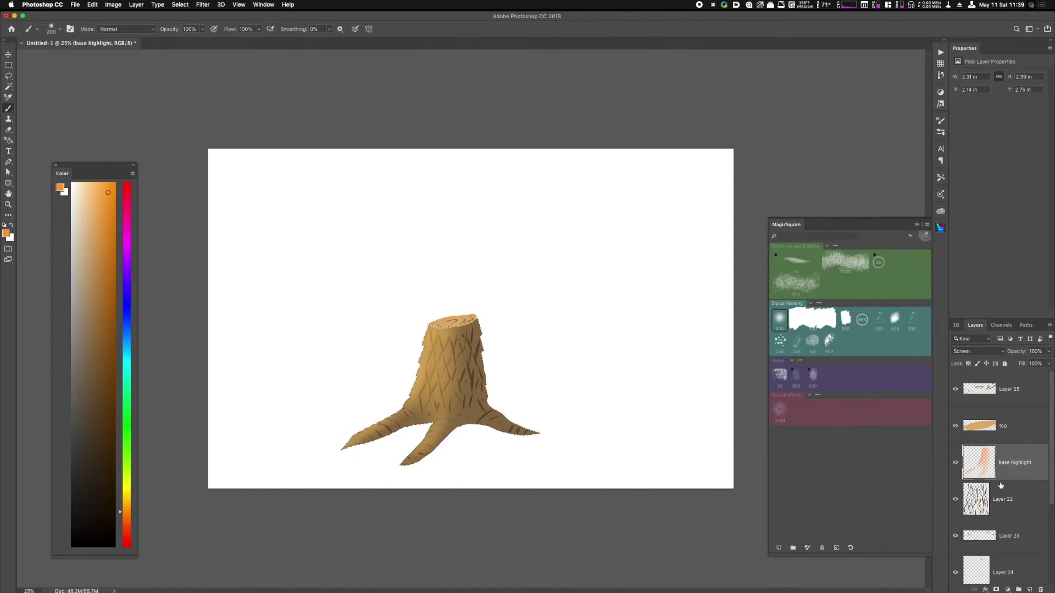
- Add a new Multiply layer named 'base shadows' above base highlight
{"action": "key", "text": "shift+super+n"}
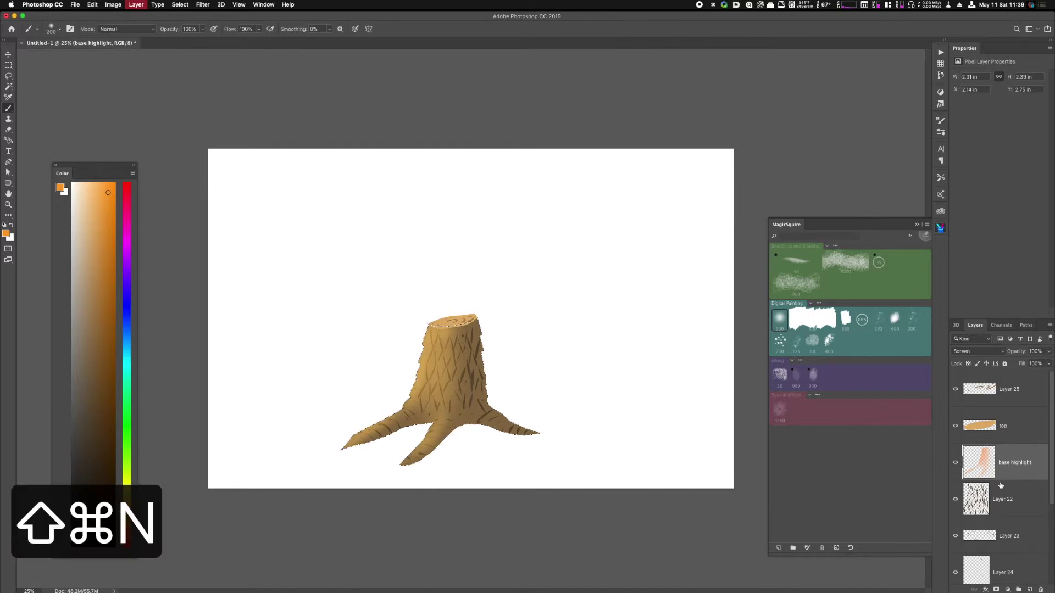
{"action": "key", "text": "shift+super+Return"}
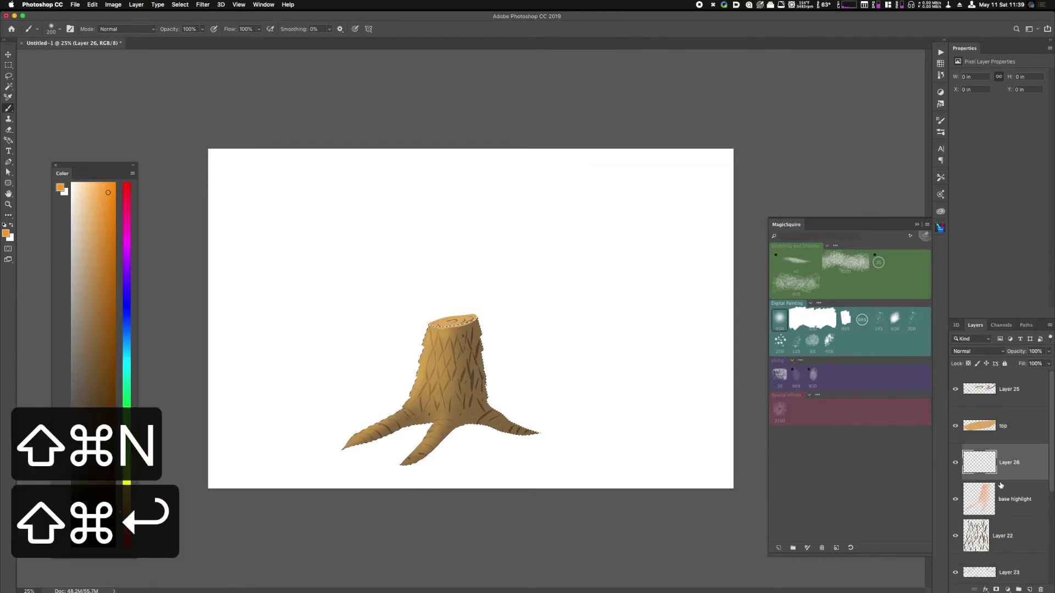
{"action": "double_click", "coordinate": [1009, 463]}
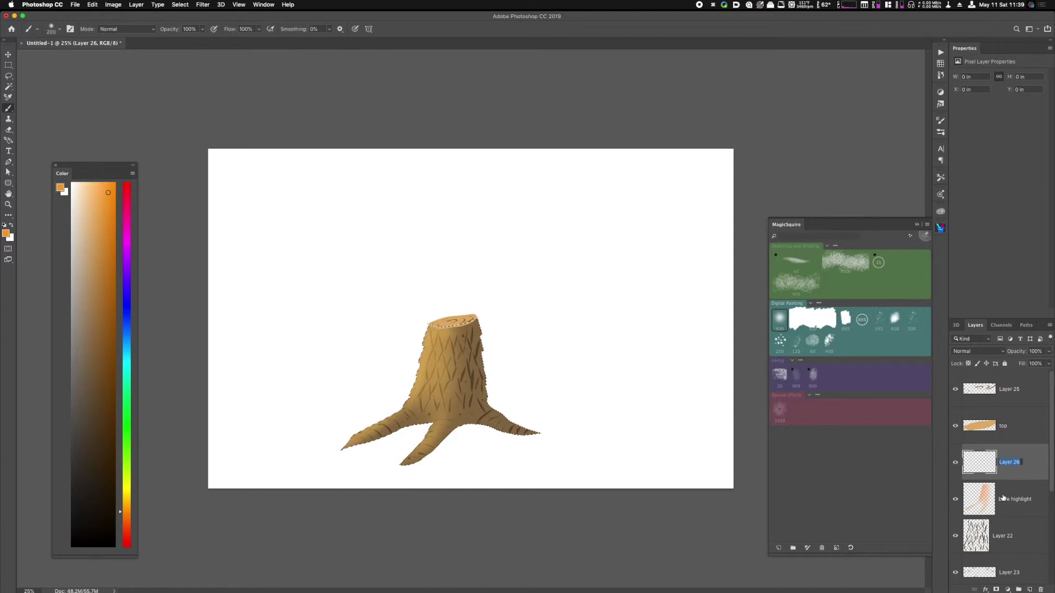
{"action": "type", "text": "base shadows"}
{"action": "key", "text": "Return"}
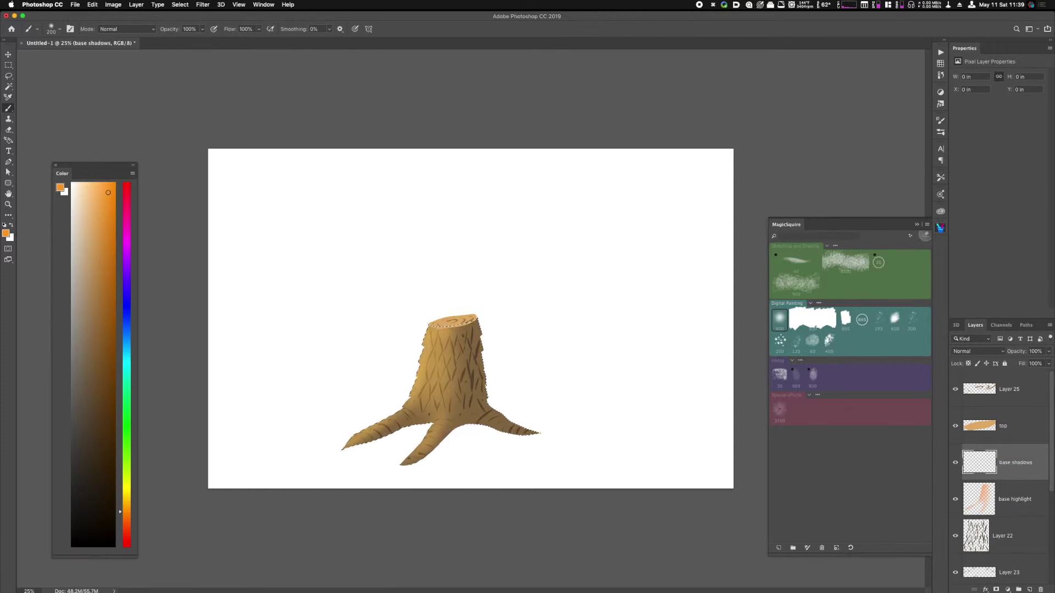
{"action": "left_click", "coordinate": [977, 351]}
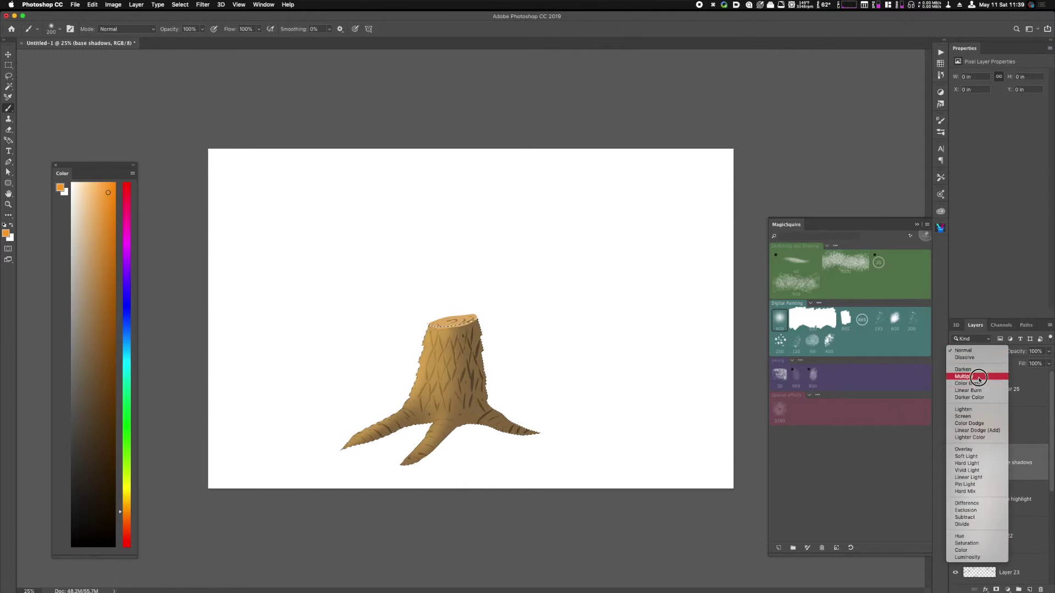
{"action": "left_click", "coordinate": [978, 387]}
- Paint dark brown shadows down the stump's right edge and on the left root
{"action": "left_click", "coordinate": [92, 455]}
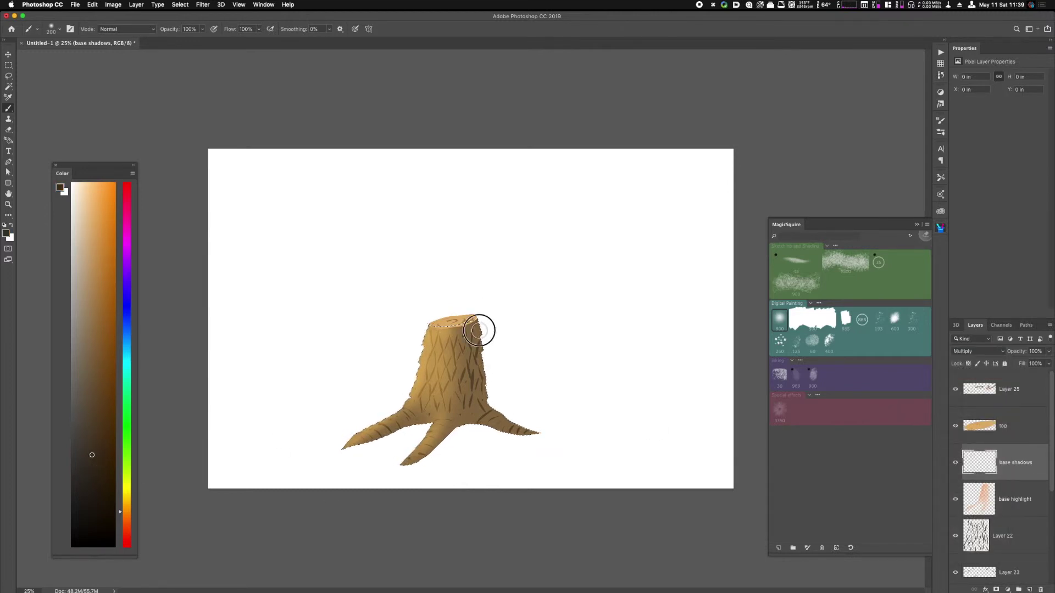
{"action": "mouse_move", "coordinate": [478, 330]}
{"action": "left_mouse_down"}
{"action": "mouse_move", "coordinate": [500, 415]}
{"action": "mouse_move", "coordinate": [491, 406]}
{"action": "mouse_move", "coordinate": [530, 428]}
{"action": "left_mouse_up"}
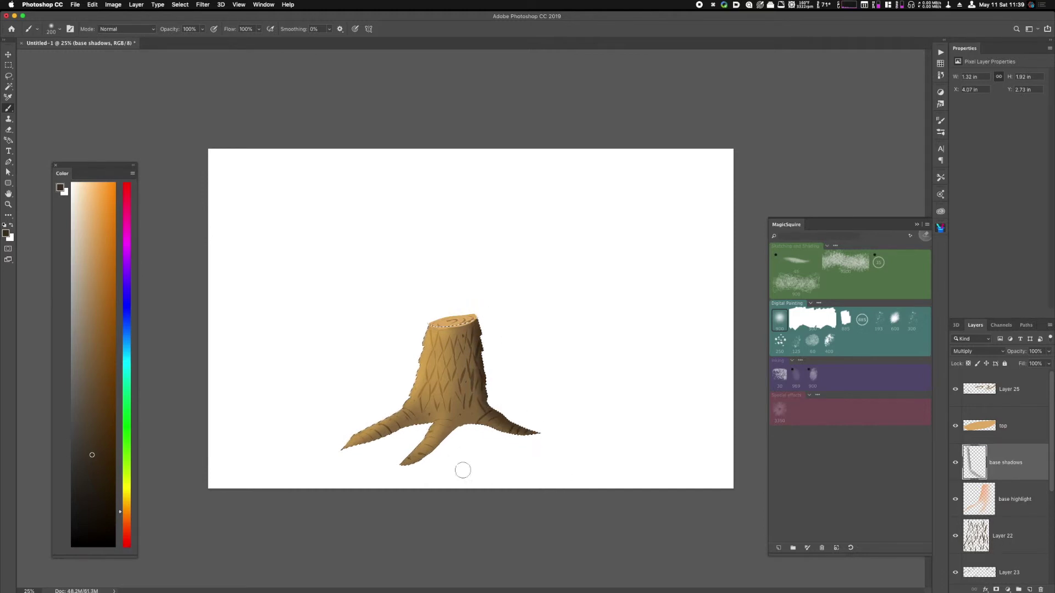
{"action": "mouse_move", "coordinate": [421, 472]}
{"action": "left_mouse_down"}
{"action": "mouse_move", "coordinate": [432, 450]}
{"action": "mouse_move", "coordinate": [397, 433]}
{"action": "left_mouse_up"}
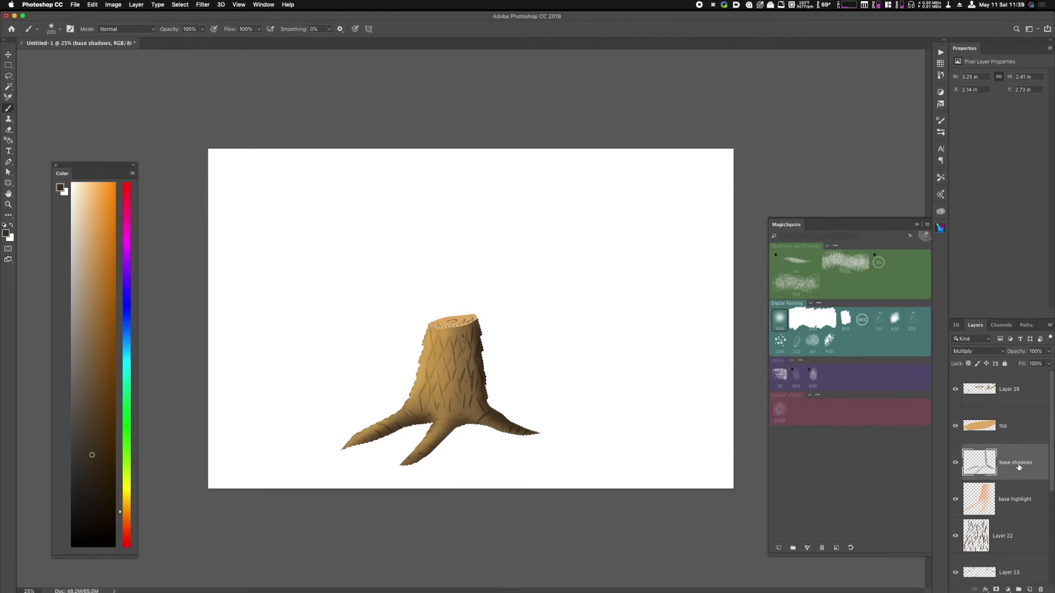
{"action": "key", "text": "super+d"}
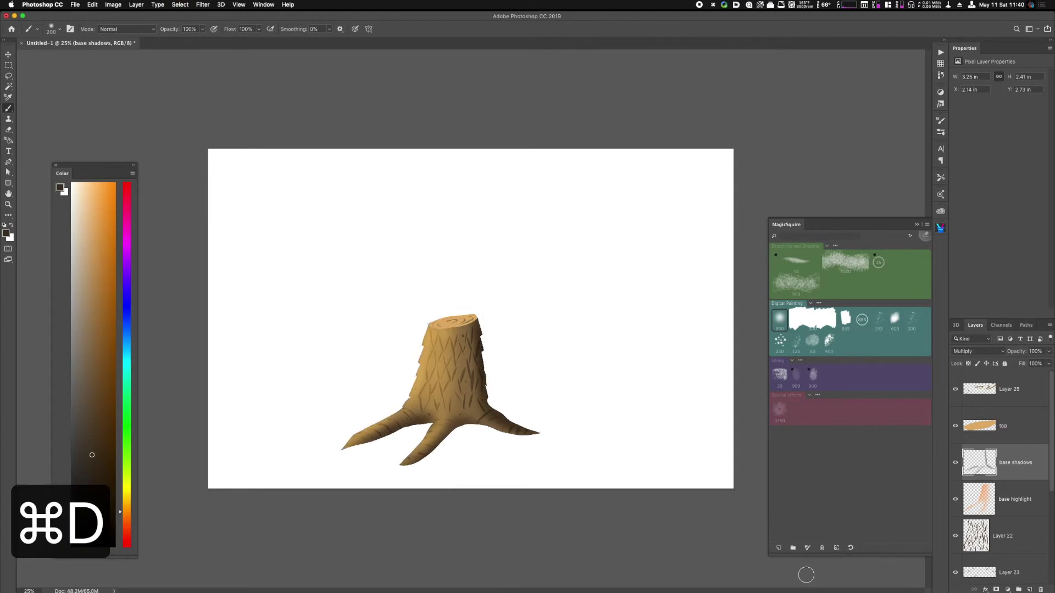
{"action": "left_click", "coordinate": [984, 428], "text": "super"}
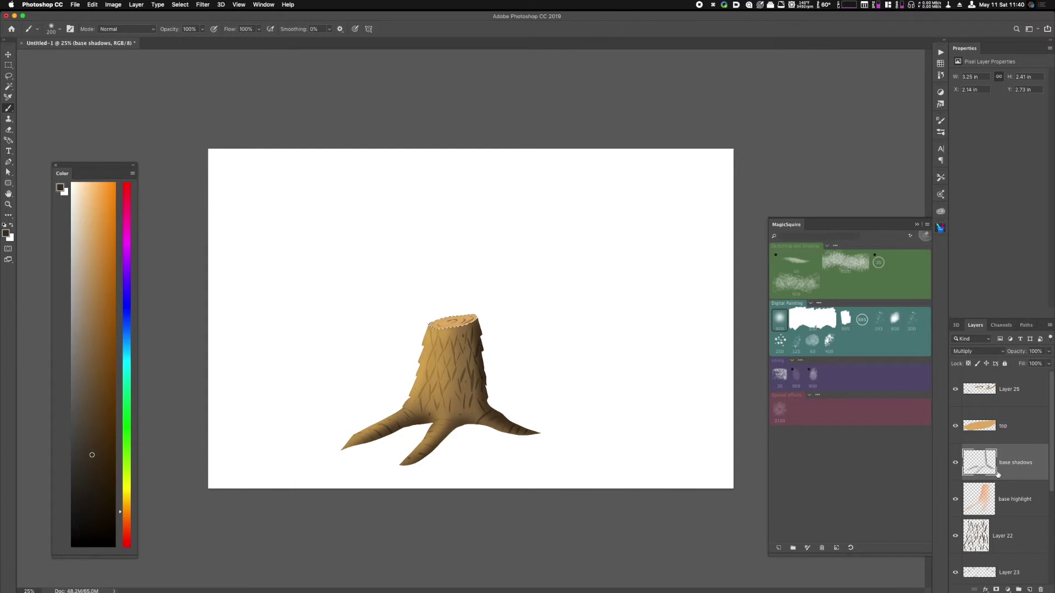
- Add a Multiply layer named top_shadows above the top layer
{"action": "left_click", "coordinate": [994, 435]}
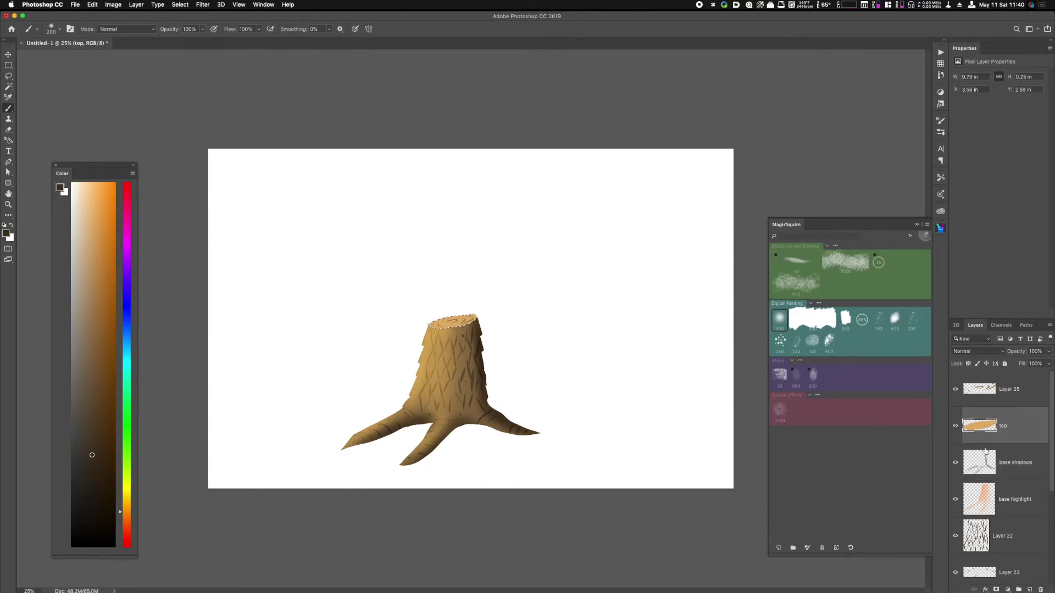
{"action": "key", "text": "shift+super+n"}
{"action": "key", "text": "shift+super+Return"}
{"action": "double_click", "coordinate": [1008, 433]}
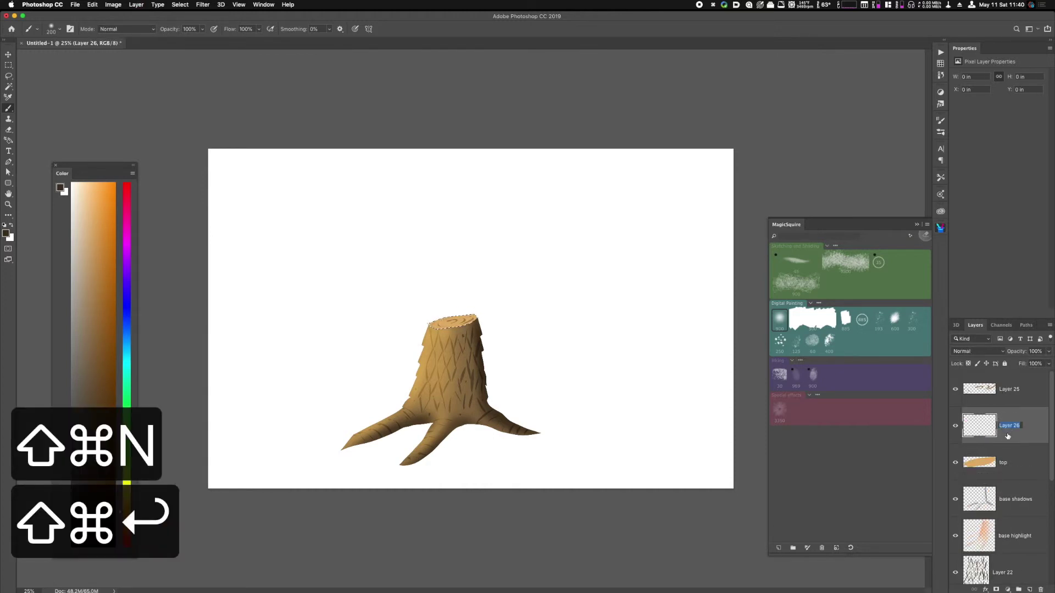
{"action": "type", "text": "top_shado"}
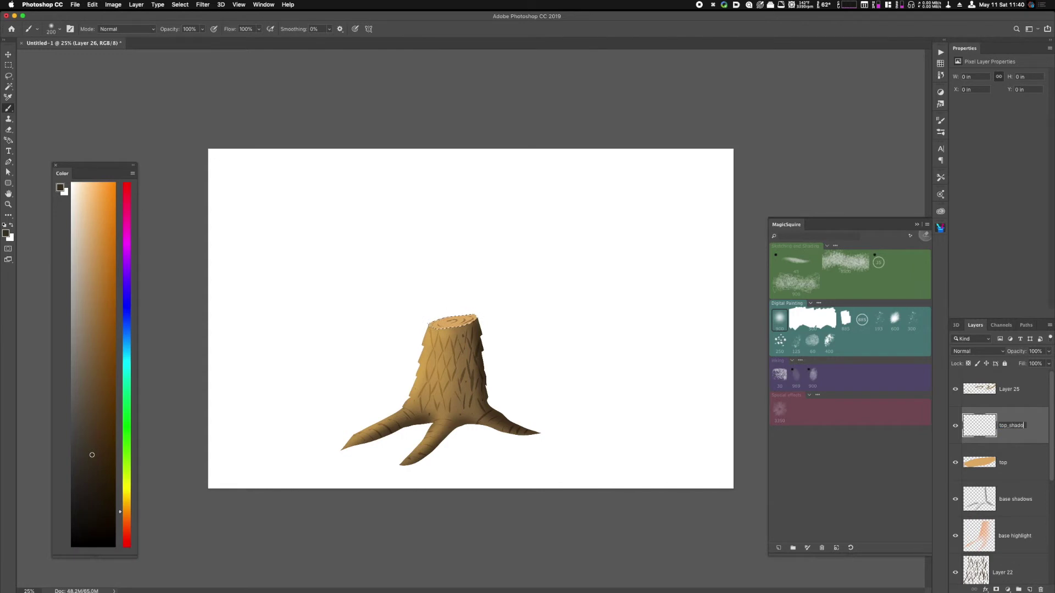
{"action": "type", "text": "ws"}
{"action": "key", "text": "Return"}
{"action": "left_click", "coordinate": [977, 351]}
{"action": "left_click", "coordinate": [972, 383]}
- Paint shadow strokes along the right rim of the stump's cut top, then deselect and zoom out
{"action": "key", "text": "super+equal"}
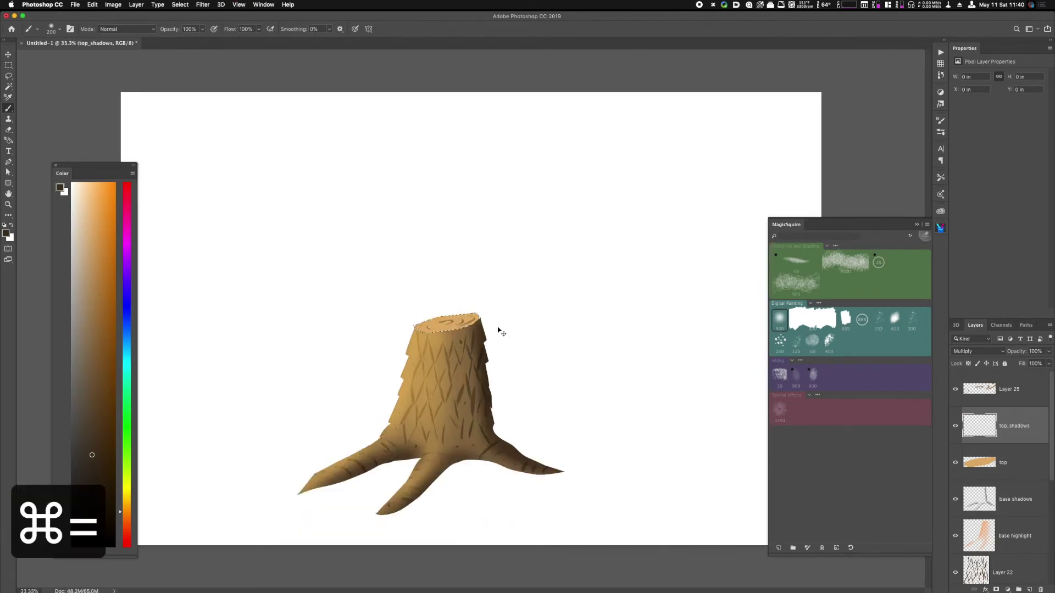
{"action": "key", "text": "super+equal"}
{"action": "mouse_move", "coordinate": [483, 308]}
{"action": "left_mouse_down"}
{"action": "mouse_move", "coordinate": [471, 335]}
{"action": "mouse_move", "coordinate": [446, 342]}
{"action": "mouse_move", "coordinate": [495, 317]}
{"action": "mouse_move", "coordinate": [470, 337]}
{"action": "left_mouse_up"}
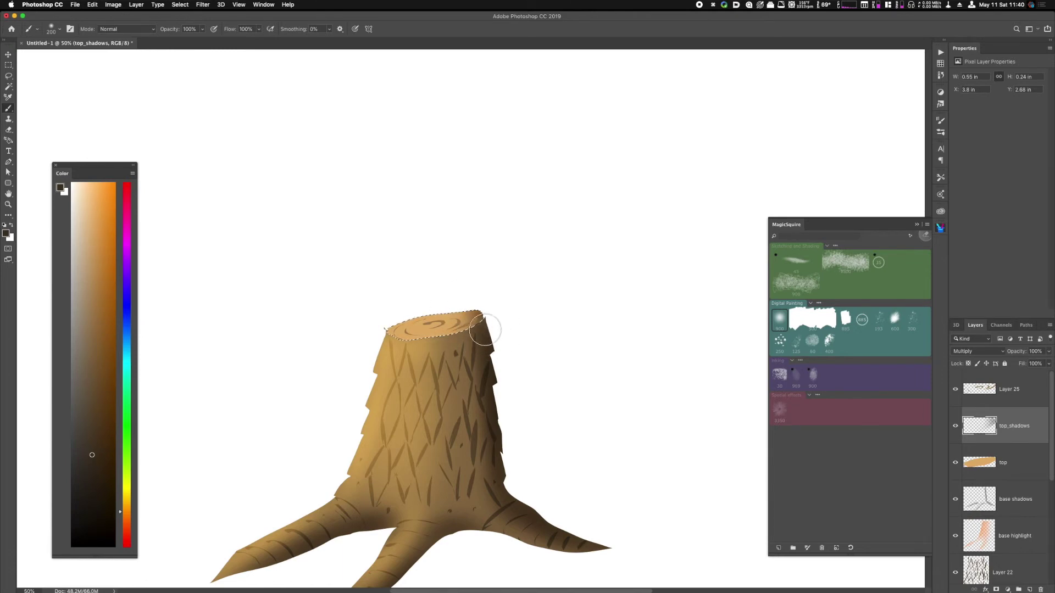
{"action": "left_click_drag", "start_coordinate": [481, 337], "coordinate": [476, 331]}
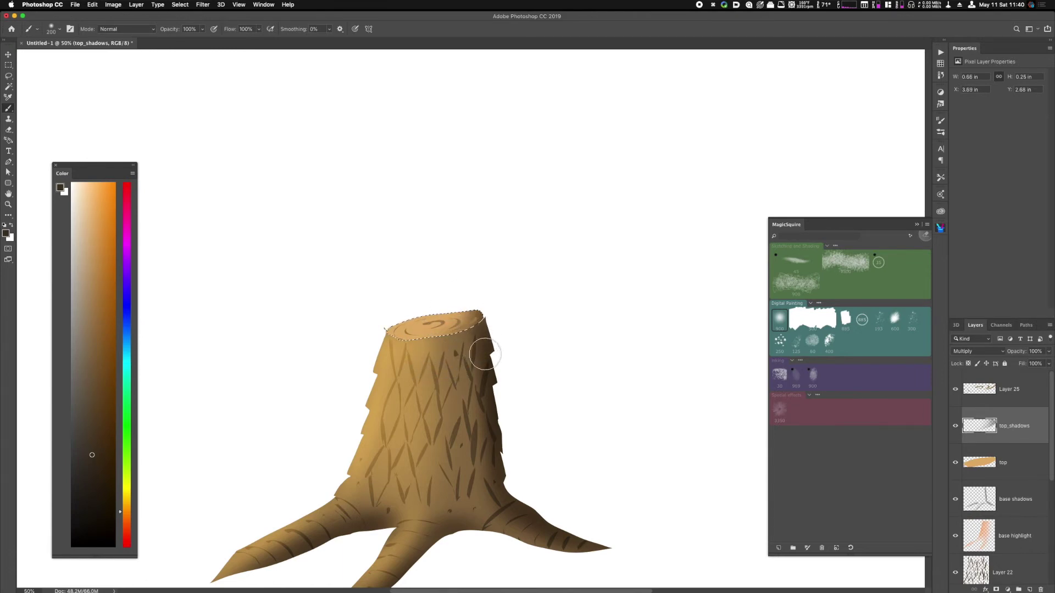
{"action": "key", "text": "super+d"}
{"action": "key", "text": "super+minus"}
{"action": "key", "text": "super+minus"}
{"action": "key", "text": "super+minus"}
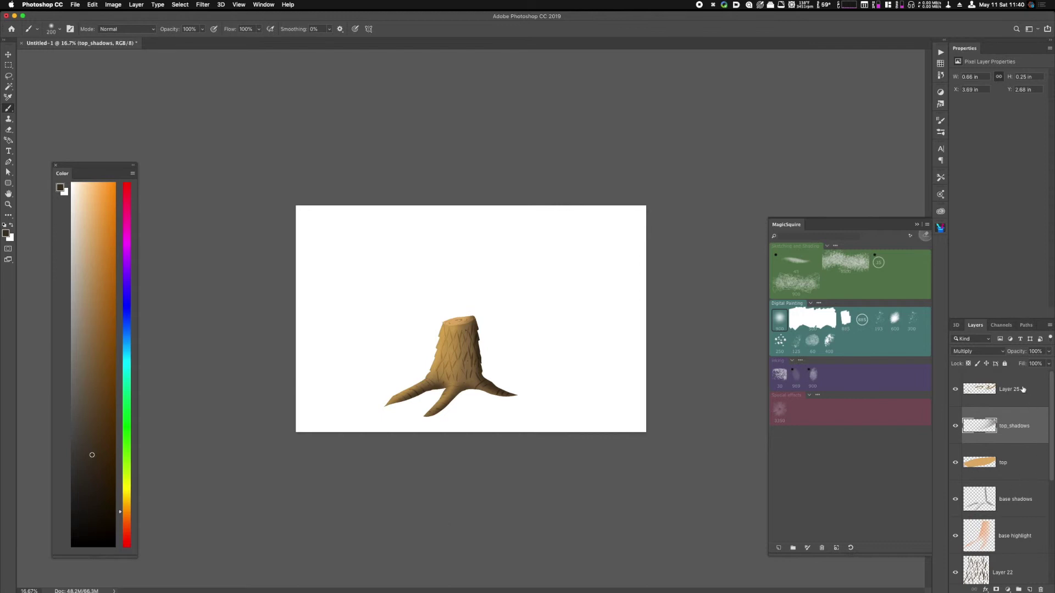
- Group Layer 25 down to the base layer and name the group stump_complete
{"action": "left_click", "coordinate": [1043, 391]}
{"action": "mouse_move", "coordinate": [1051, 391]}
{"action": "left_mouse_down"}
{"action": "mouse_move", "coordinate": [1053, 504]}
{"action": "mouse_move", "coordinate": [1050, 385]}
{"action": "left_mouse_up"}
{"action": "left_click", "coordinate": [1031, 490], "text": "shift"}
{"action": "key", "text": "super+g"}
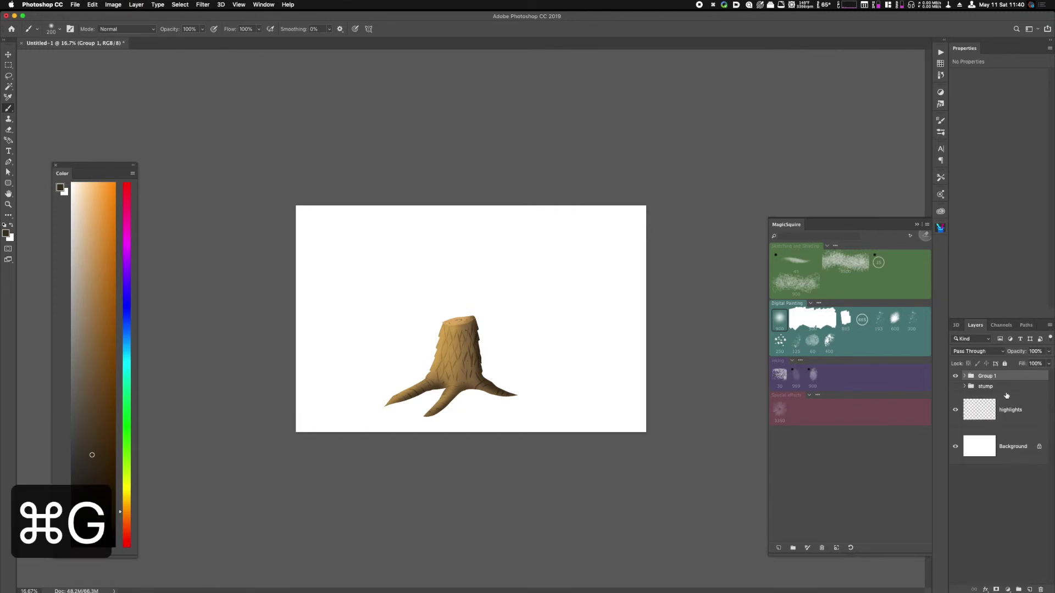
{"action": "double_click", "coordinate": [986, 375]}
{"action": "type", "text": "stic"}
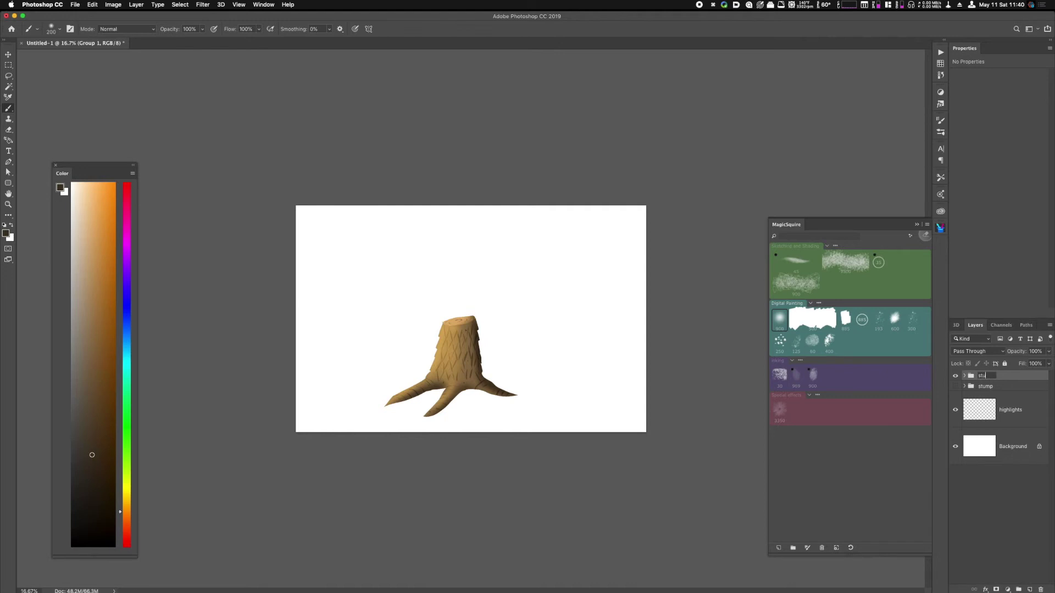
{"action": "type", "text": "mp_complete"}
{"action": "key", "text": "Return"}
- Shift the stump left, then duplicate the group and place the copy to its right
{"action": "key", "text": "v"}
{"action": "left_click_drag", "start_coordinate": [554, 389], "coordinate": [477, 387]}
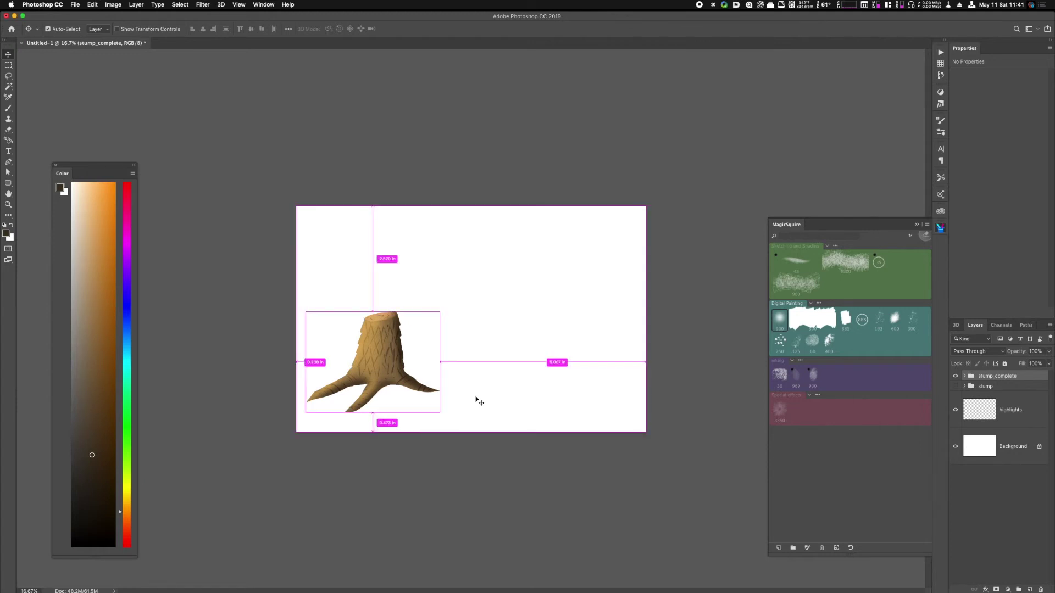
{"action": "key", "text": "super+j"}
{"action": "left_click_drag", "start_coordinate": [398, 366], "coordinate": [558, 372]}
- Expand the stump_complete copy group and select all of its layers, Layer 25 to the bottom
{"action": "key", "text": "super+equal"}
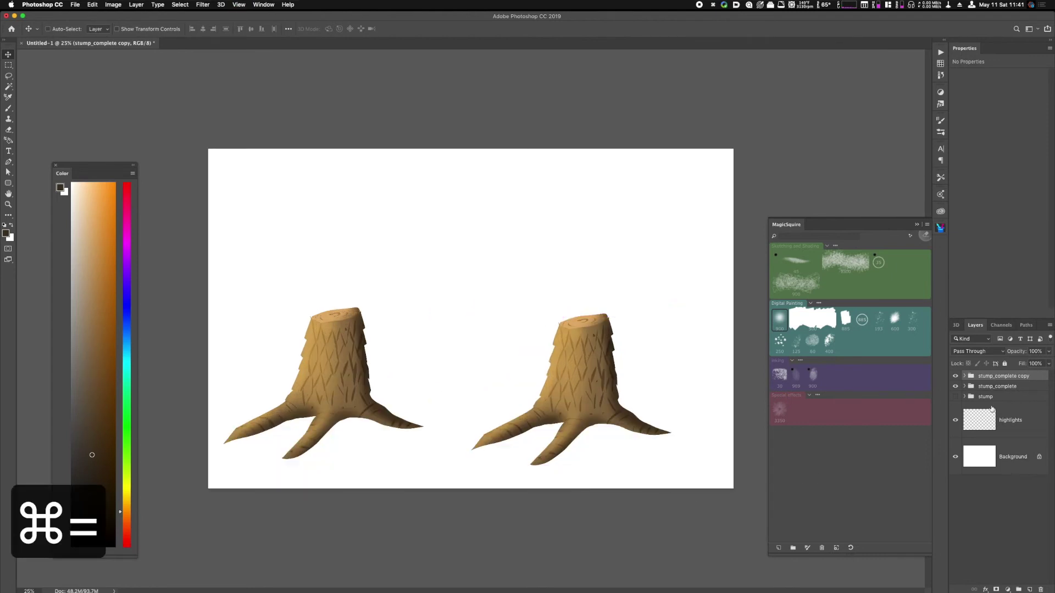
{"action": "left_click", "coordinate": [964, 376]}
{"action": "left_click", "coordinate": [1025, 399]}
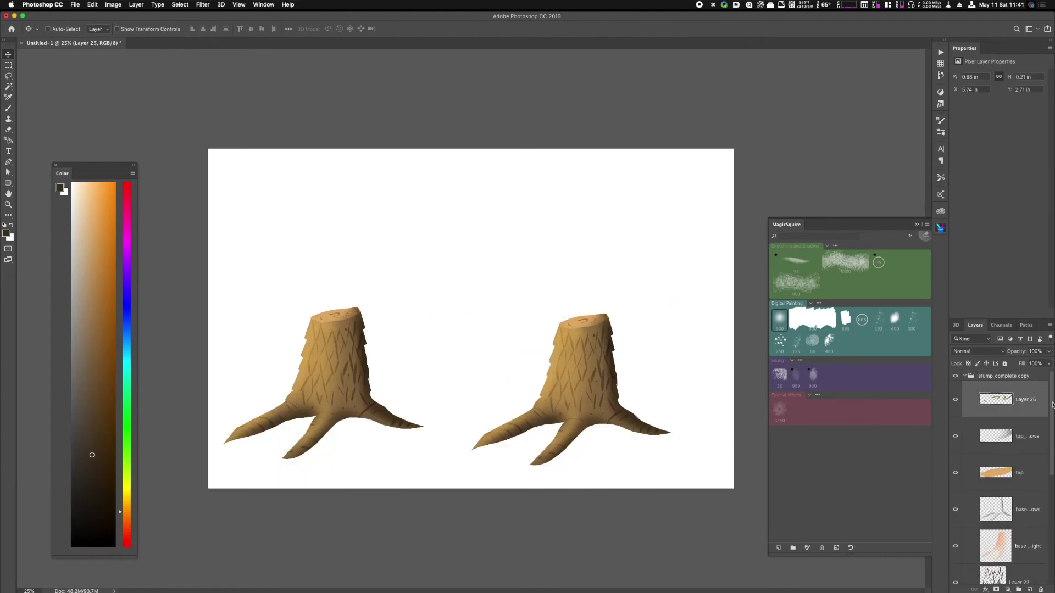
{"action": "scroll", "coordinate": [1027, 451], "scroll_direction": "down", "scroll_amount": 5}
{"action": "left_click", "coordinate": [1034, 498], "text": "shift"}
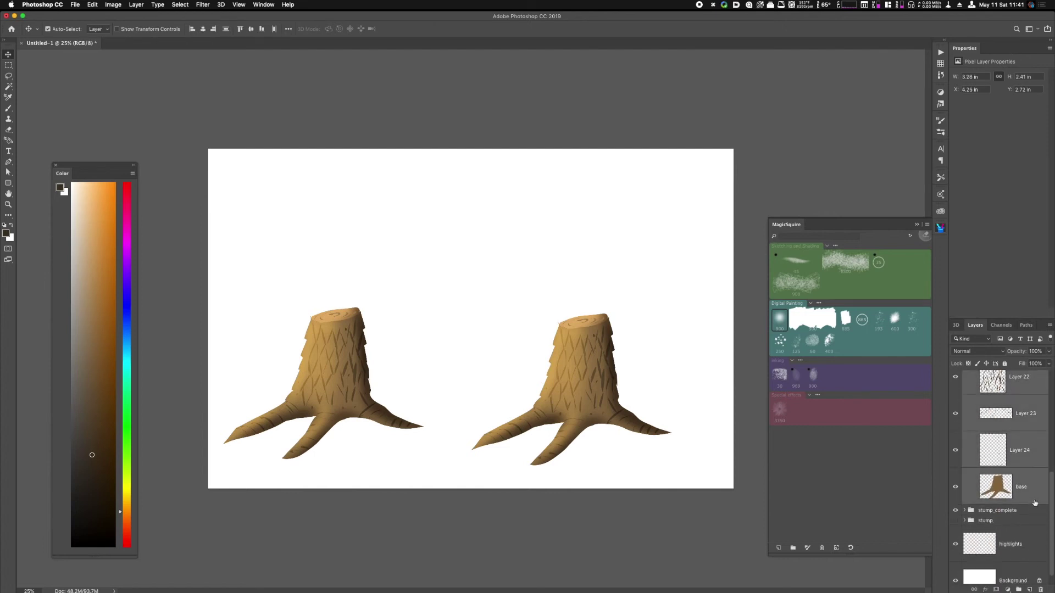
{"action": "left_click_drag", "start_coordinate": [1048, 503], "coordinate": [1050, 416]}
- Merge the copied stump into one layer and warp its four corners inward to shrink it
{"action": "key", "text": "super+e"}
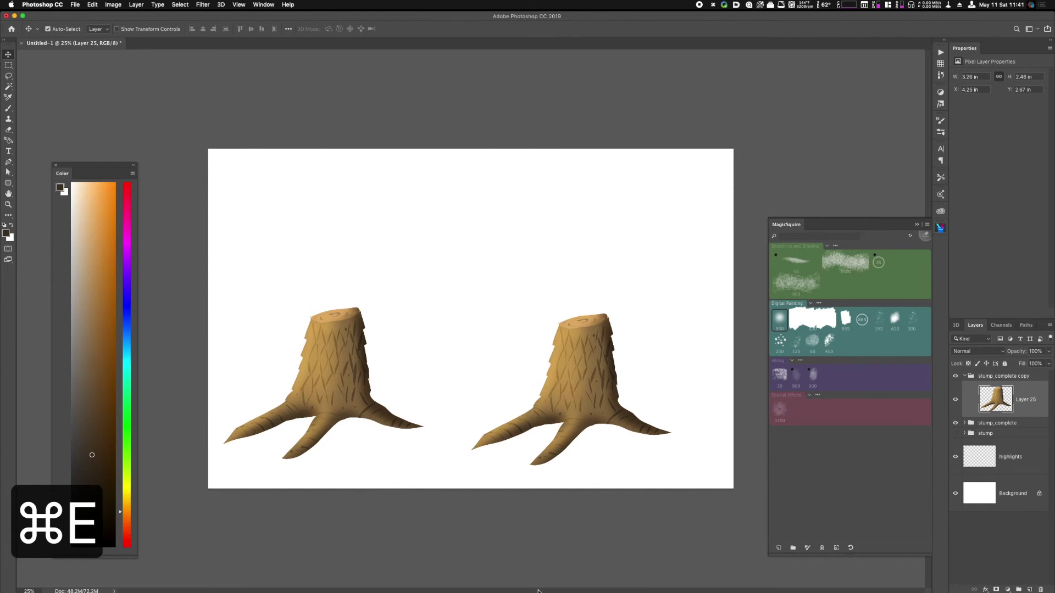
{"action": "key", "text": "super+t"}
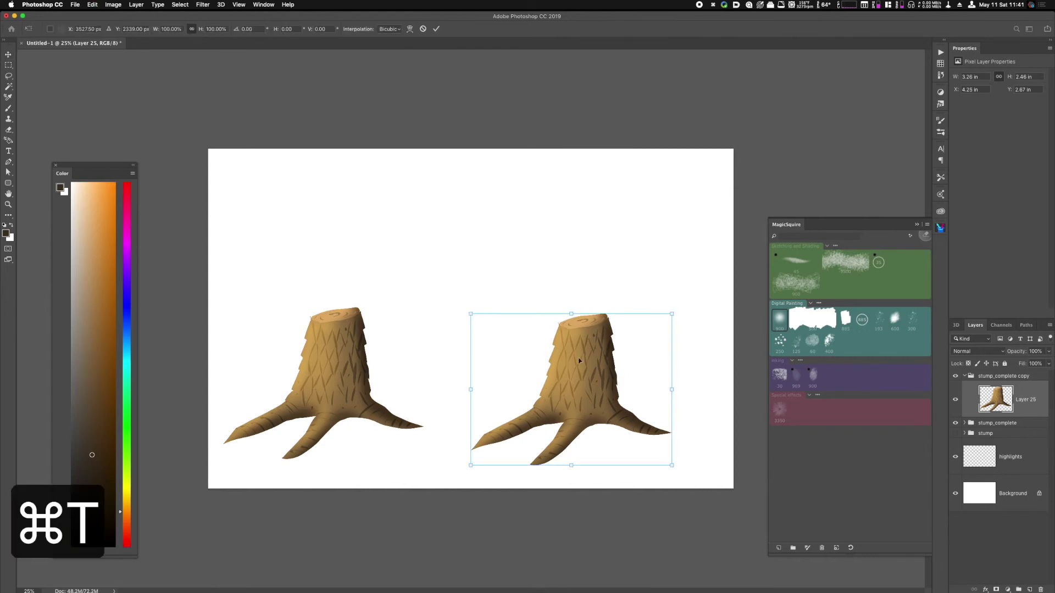
{"action": "right_click", "coordinate": [588, 356]}
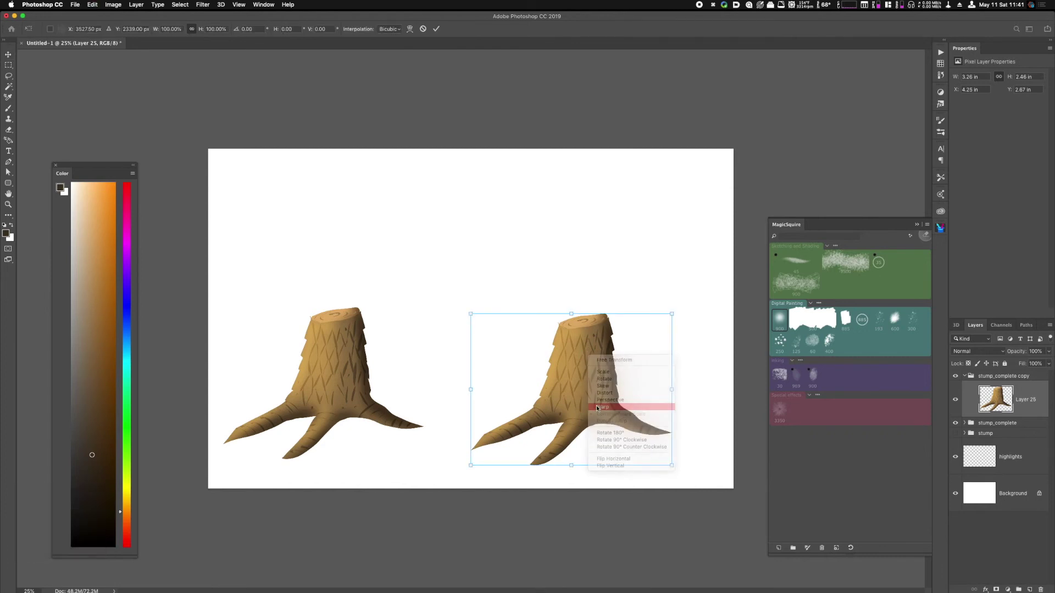
{"action": "left_click", "coordinate": [598, 408]}
{"action": "left_click_drag", "start_coordinate": [471, 466], "coordinate": [546, 454]}
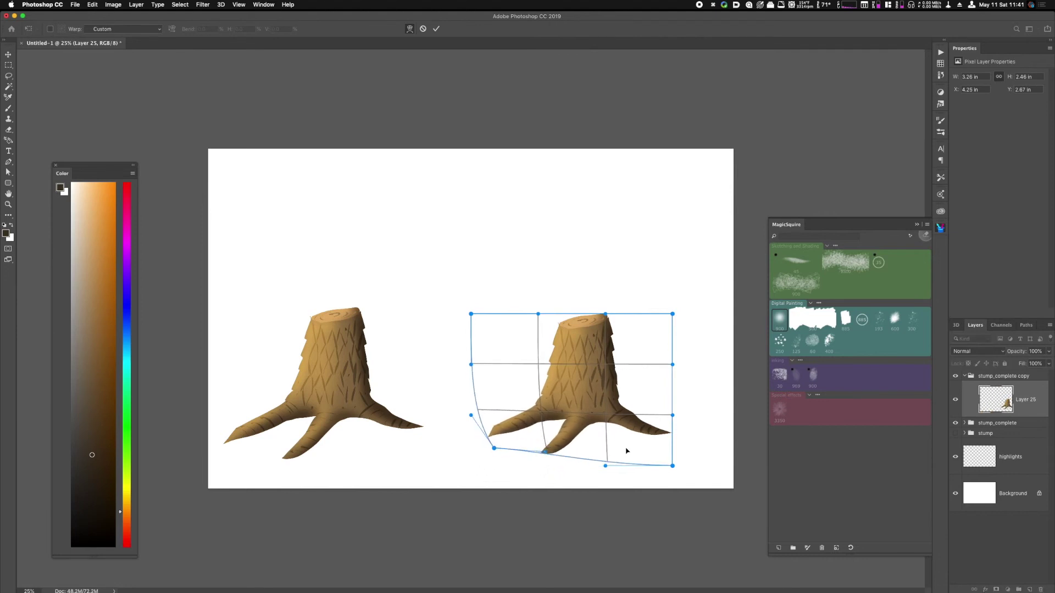
{"action": "left_click_drag", "start_coordinate": [672, 466], "coordinate": [637, 449]}
{"action": "left_click_drag", "start_coordinate": [673, 314], "coordinate": [646, 311]}
{"action": "left_click_drag", "start_coordinate": [471, 314], "coordinate": [499, 308]}
- Refine the warp by lowering the top, adjusting the middle, and pulling in the roots, then commit
{"action": "left_click_drag", "start_coordinate": [585, 332], "coordinate": [587, 348]}
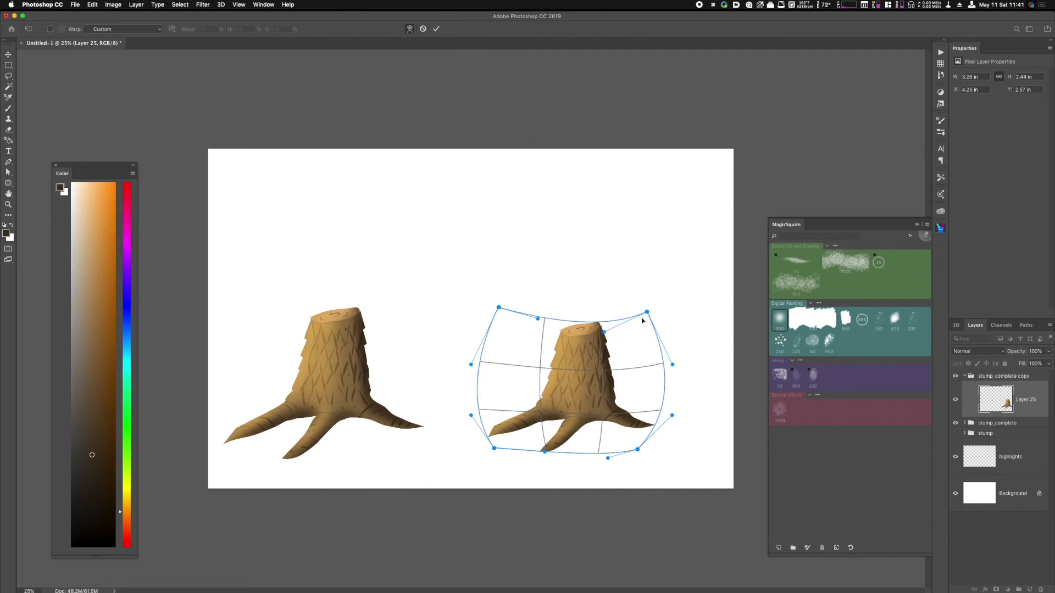
{"action": "left_click_drag", "start_coordinate": [647, 311], "coordinate": [653, 306]}
{"action": "left_click_drag", "start_coordinate": [568, 393], "coordinate": [569, 396]}
{"action": "left_click_drag", "start_coordinate": [638, 449], "coordinate": [637, 445]}
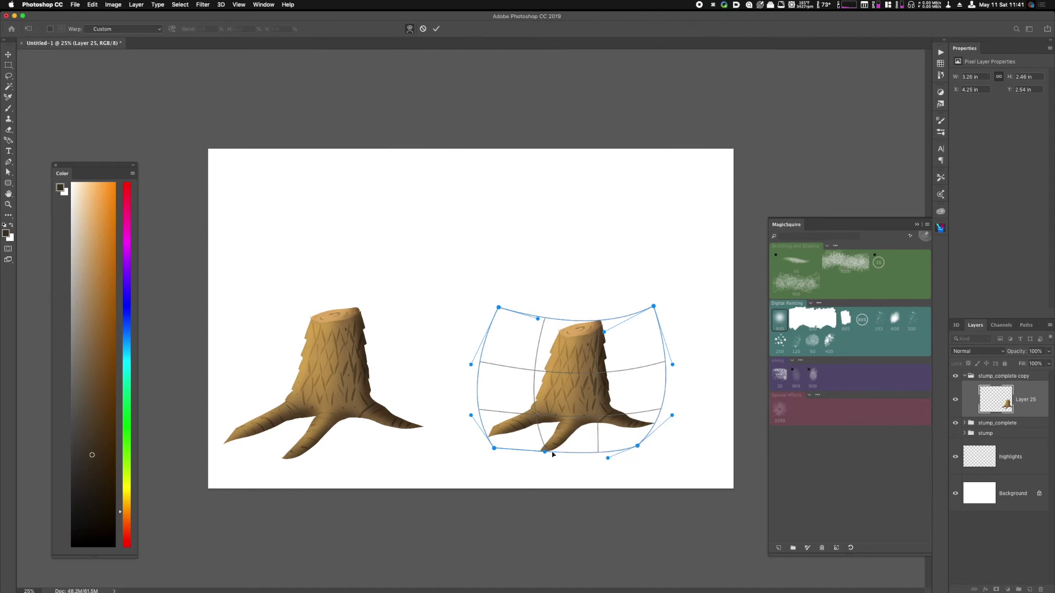
{"action": "left_click_drag", "start_coordinate": [494, 449], "coordinate": [500, 446]}
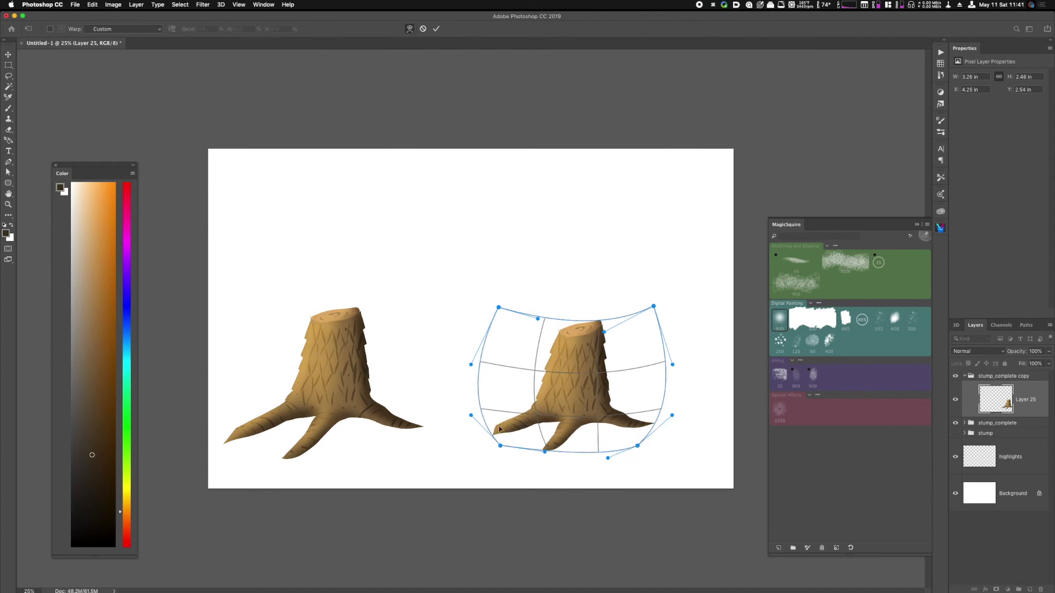
{"action": "left_click_drag", "start_coordinate": [499, 307], "coordinate": [511, 305]}
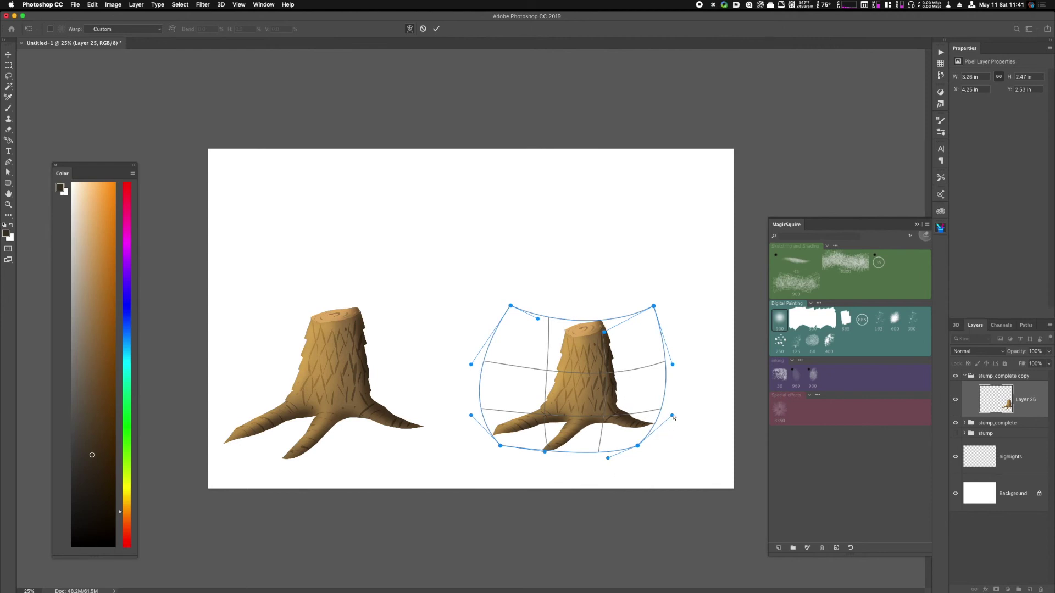
{"action": "left_click_drag", "start_coordinate": [672, 416], "coordinate": [652, 417]}
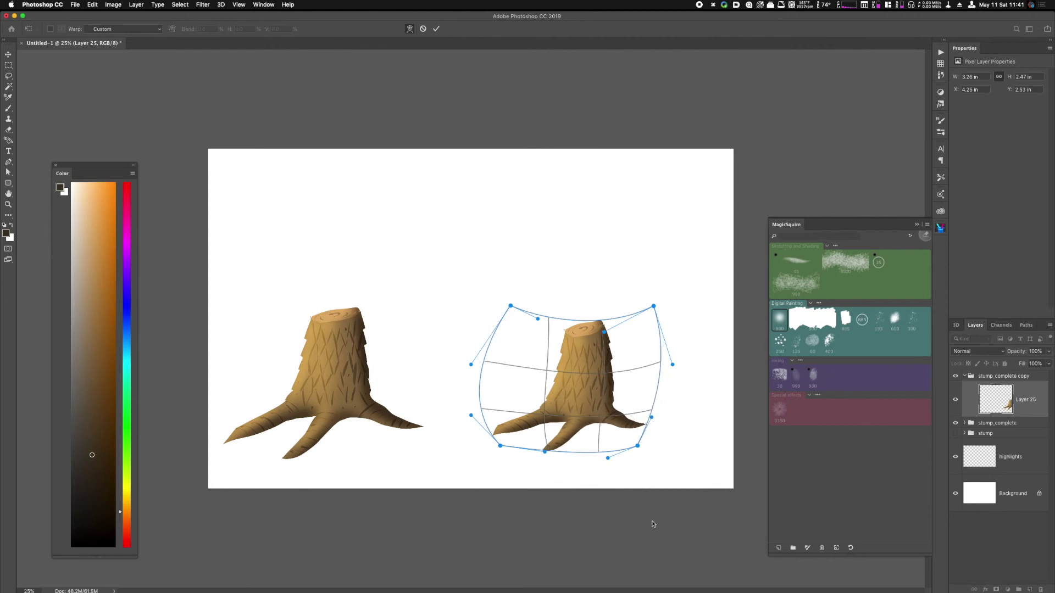
{"action": "key", "text": "Return"}
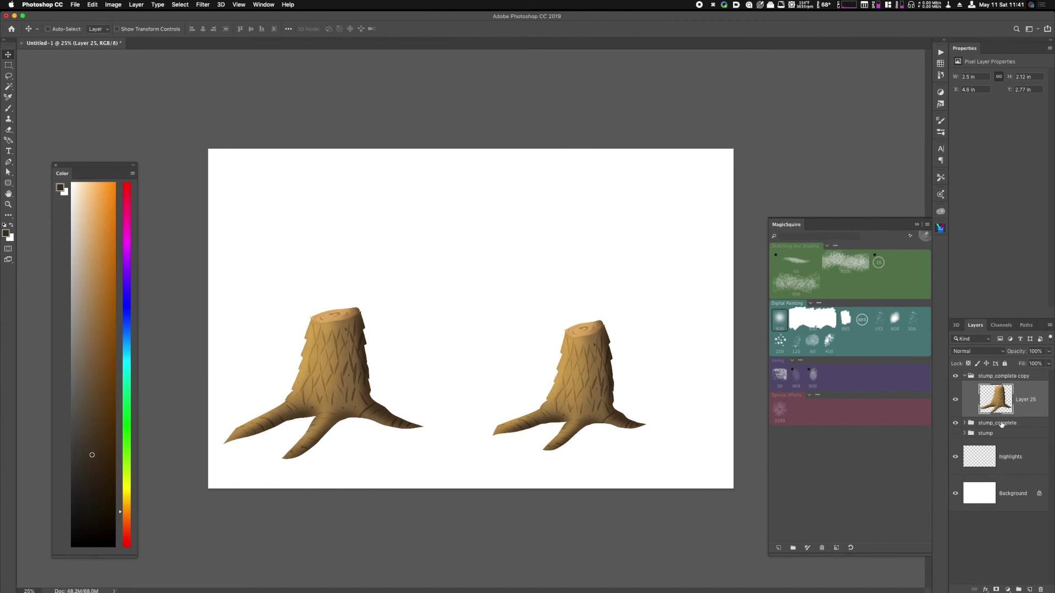
- Set the right stump's Hue/Saturation hue to -14 for a reddish-brown tint
{"action": "key", "text": "super+u"}
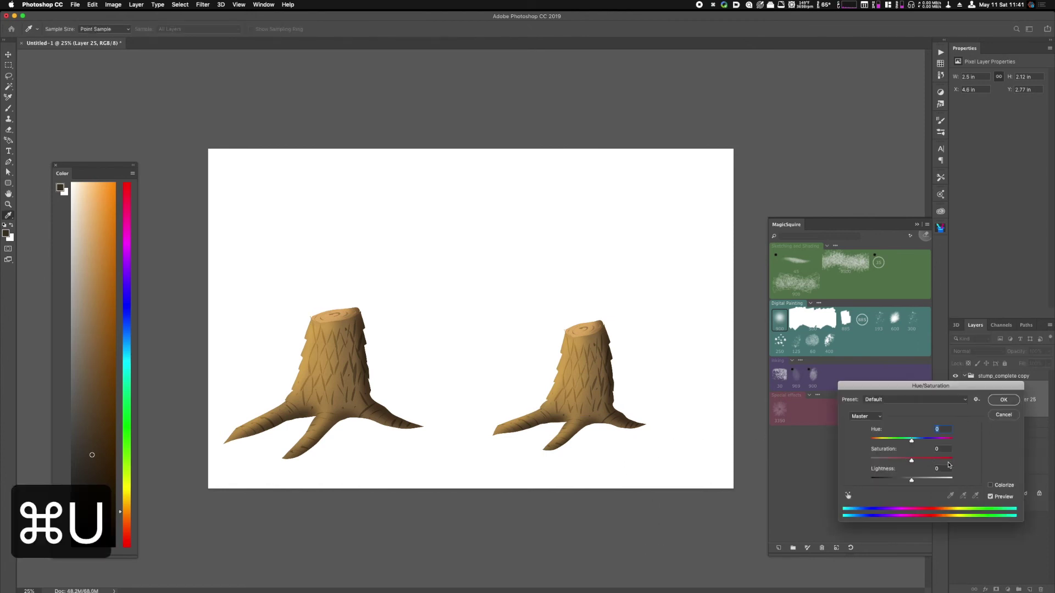
{"action": "left_click_drag", "start_coordinate": [912, 440], "coordinate": [907, 441]}
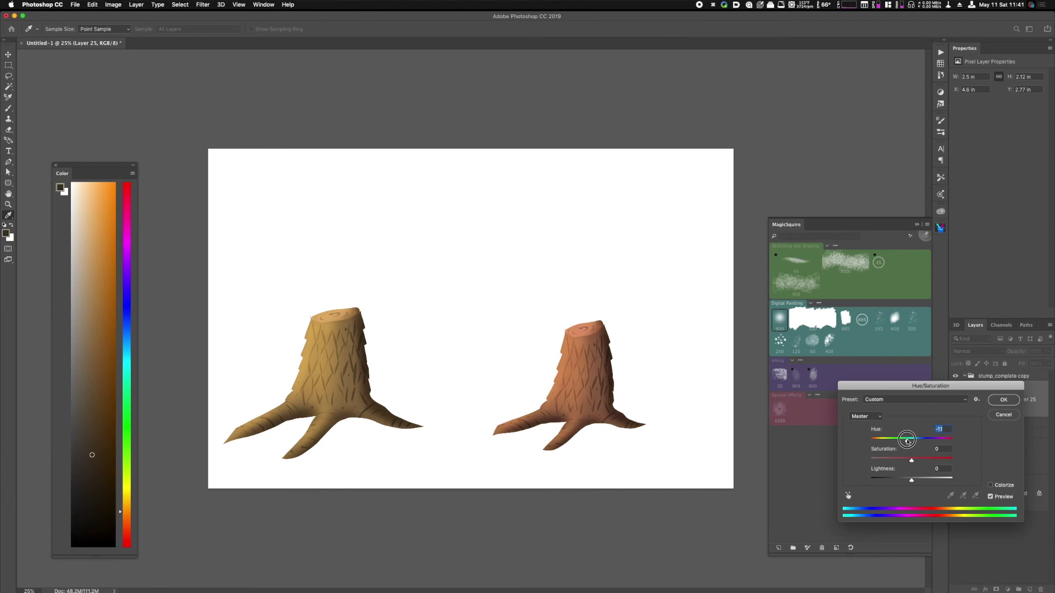
{"action": "left_click", "coordinate": [1003, 399]}
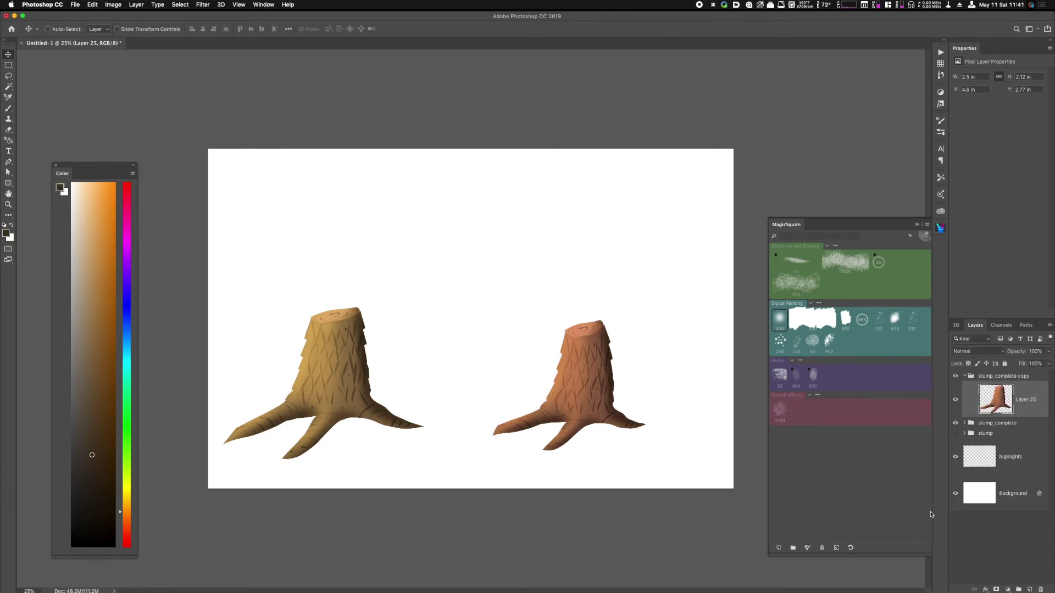
{"action": "key", "text": "super+minus"}
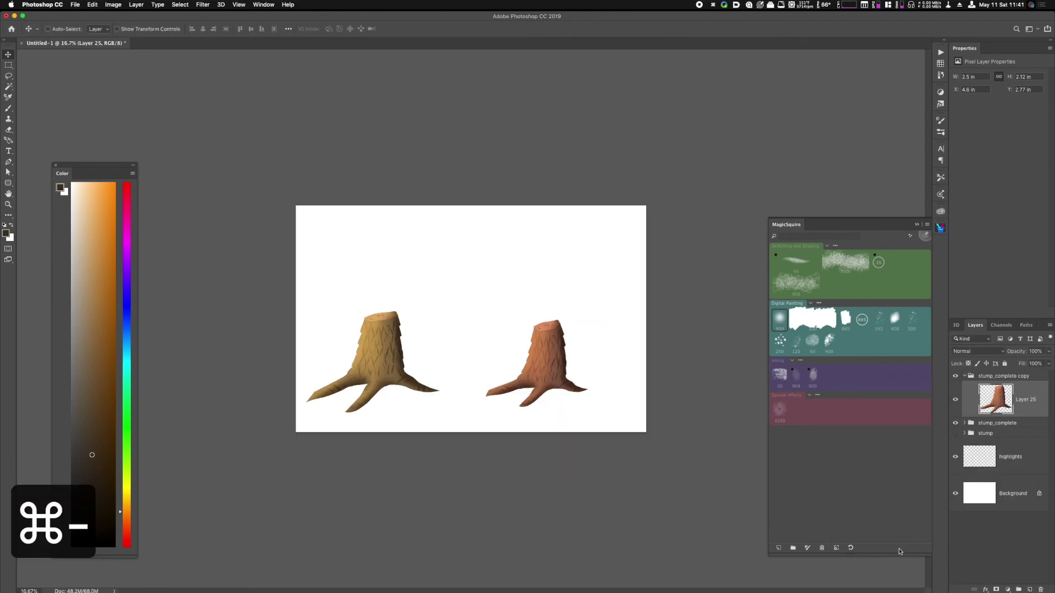
{"action": "key", "text": "super+equal"}
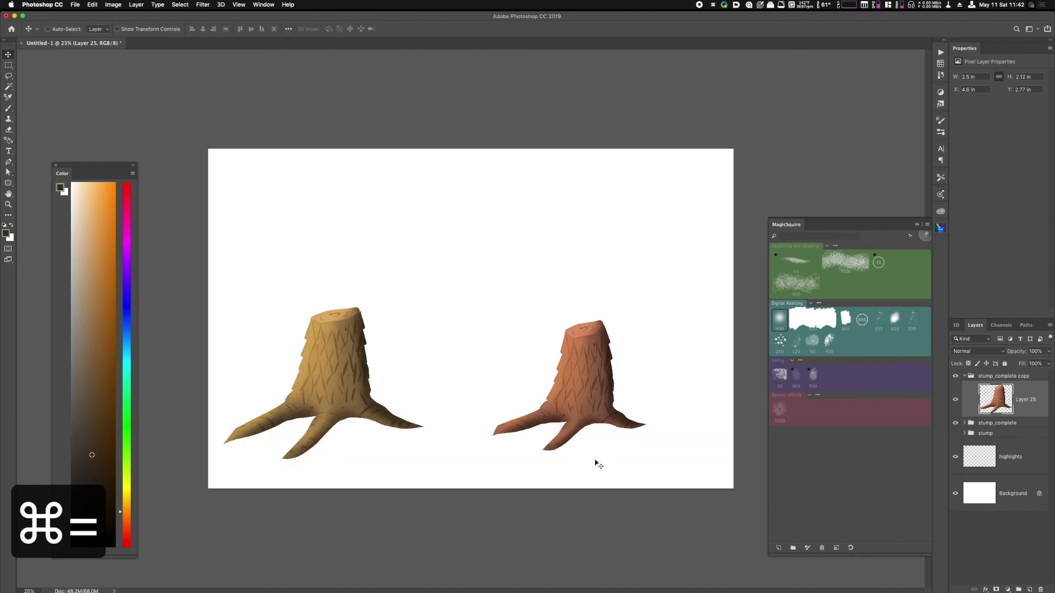